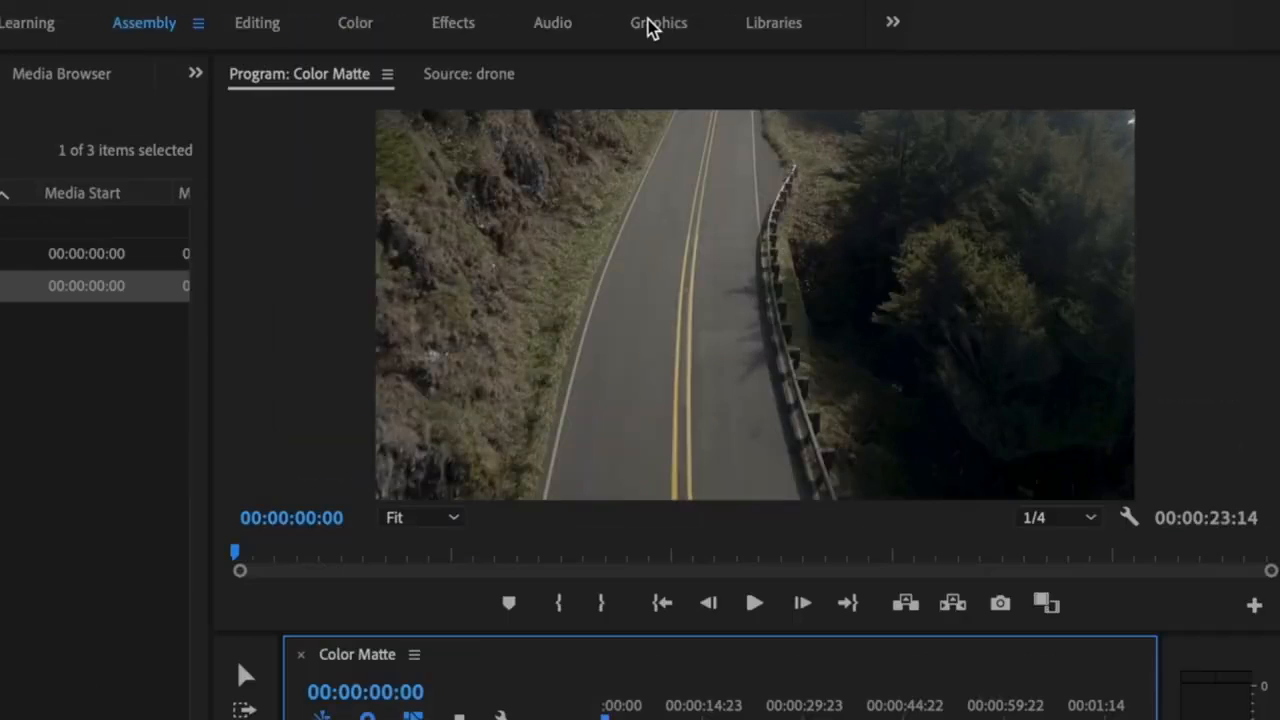
Step: Add a large text box over the video at 25% preview zoom with "the" and "woods" on two lines
left_click(650, 23)
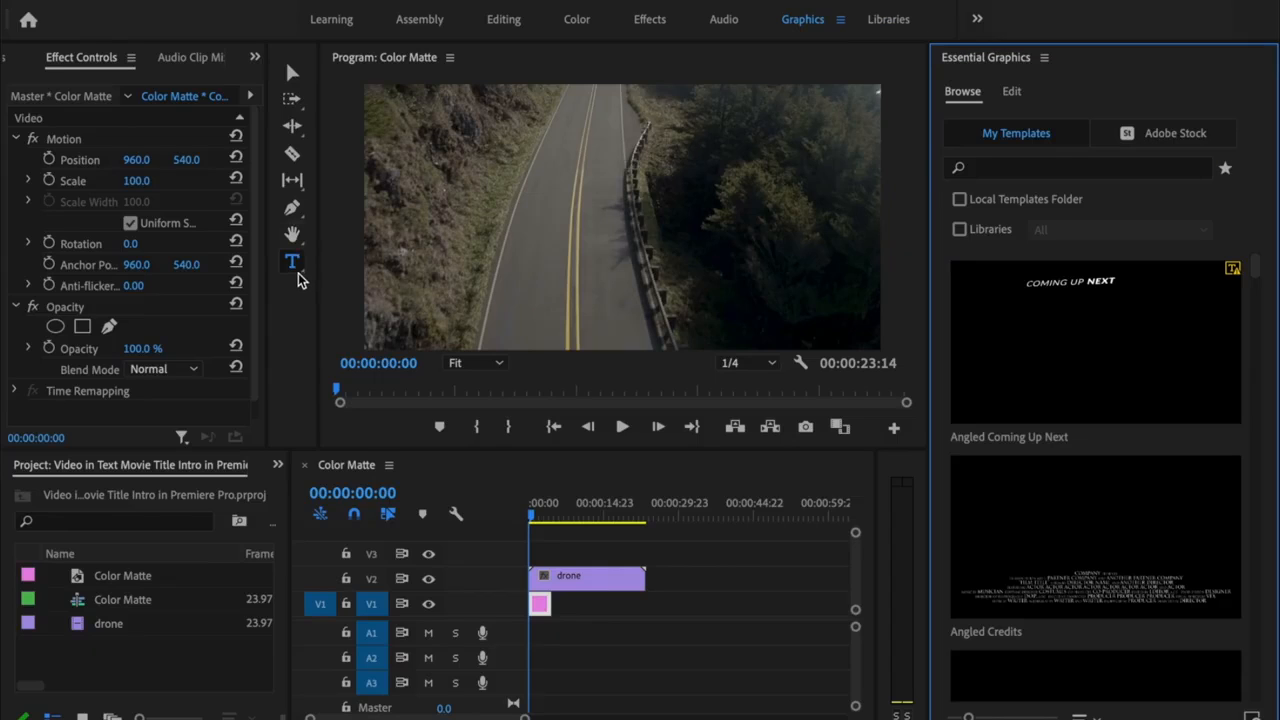
left_click(297, 273)
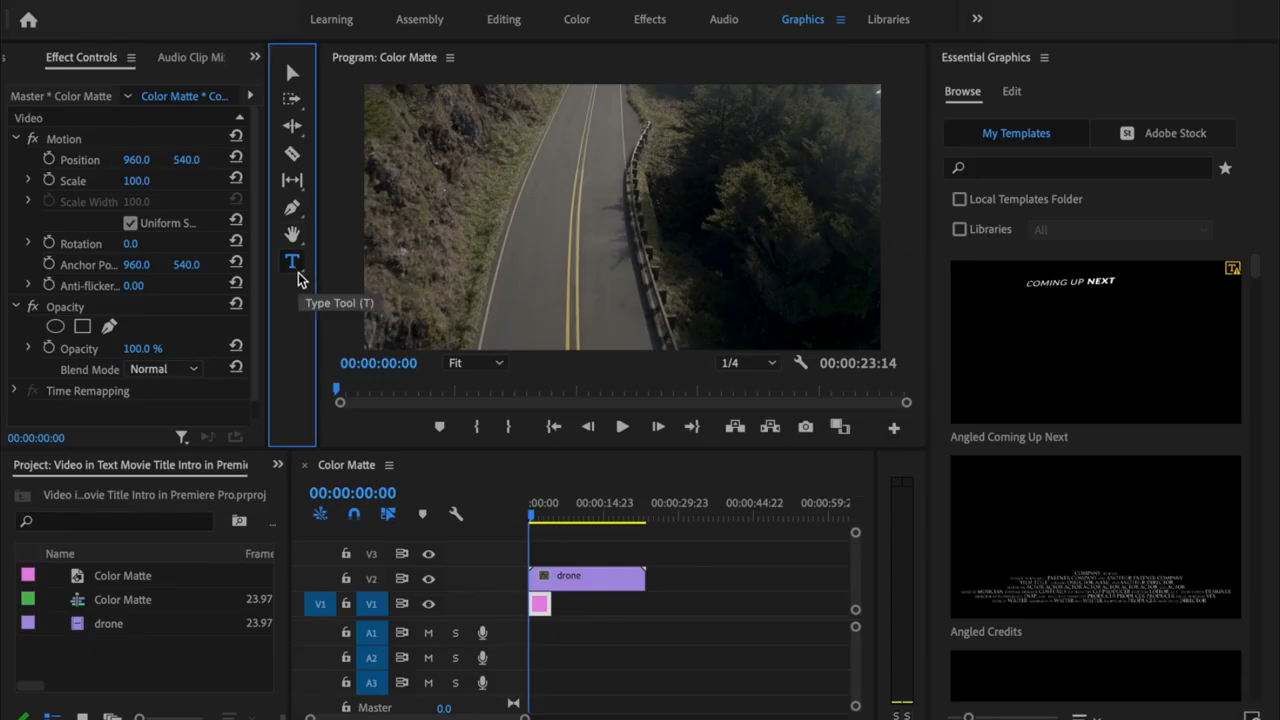
left_click(495, 364)
left_click(475, 431)
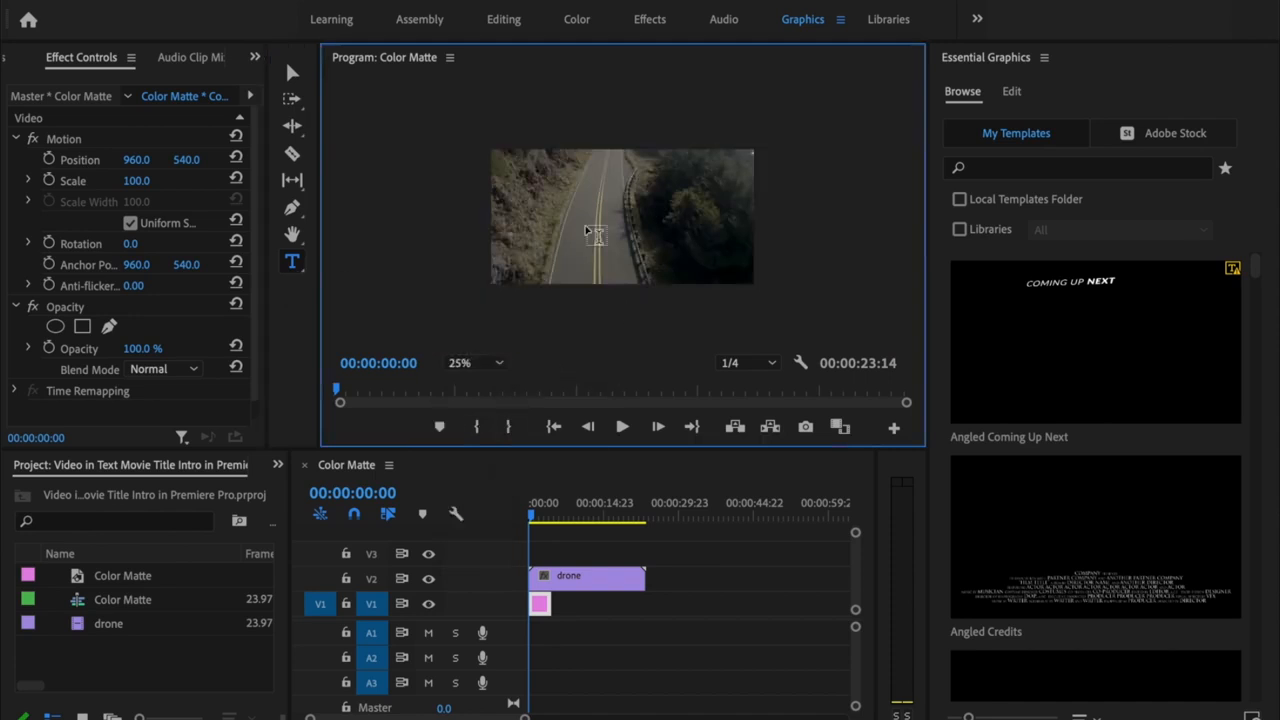
left_click_drag(493, 152, 874, 336)
type("the")
key("Return")
type("woods")
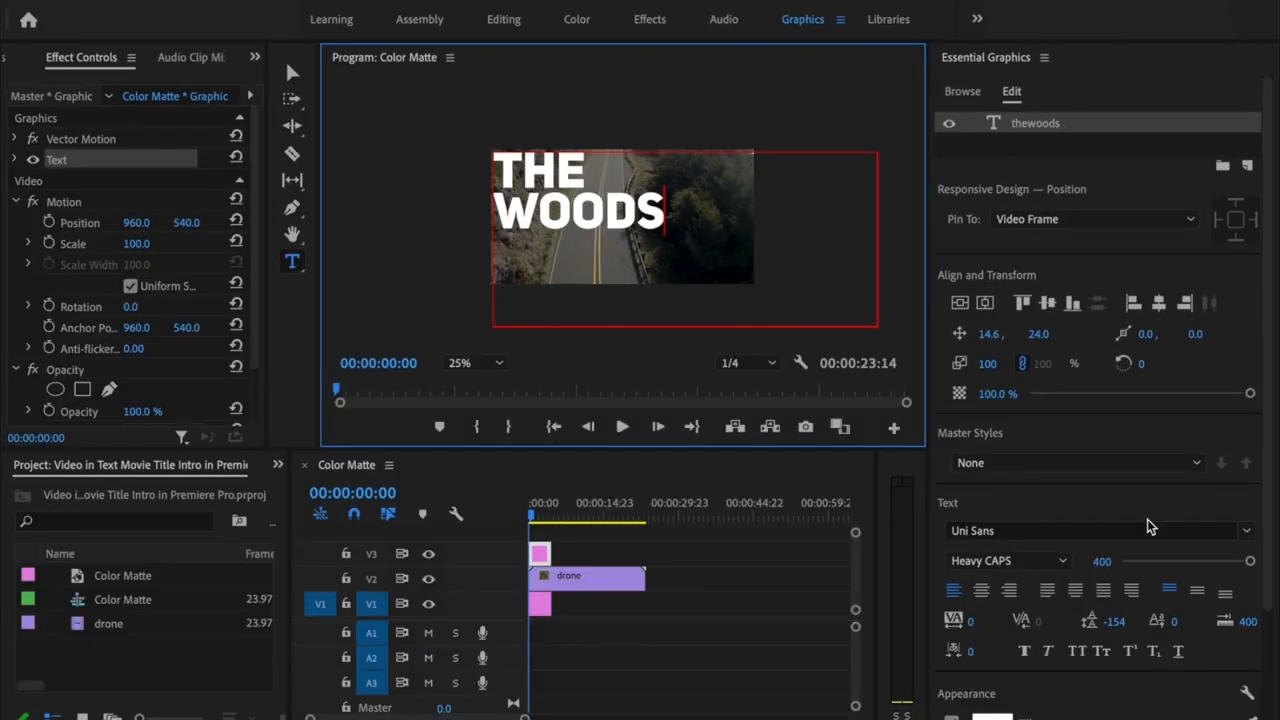
Step: Centre-align the title text horizontally and vertically in its box and centre the box in the video frame
key("ctrl+a")
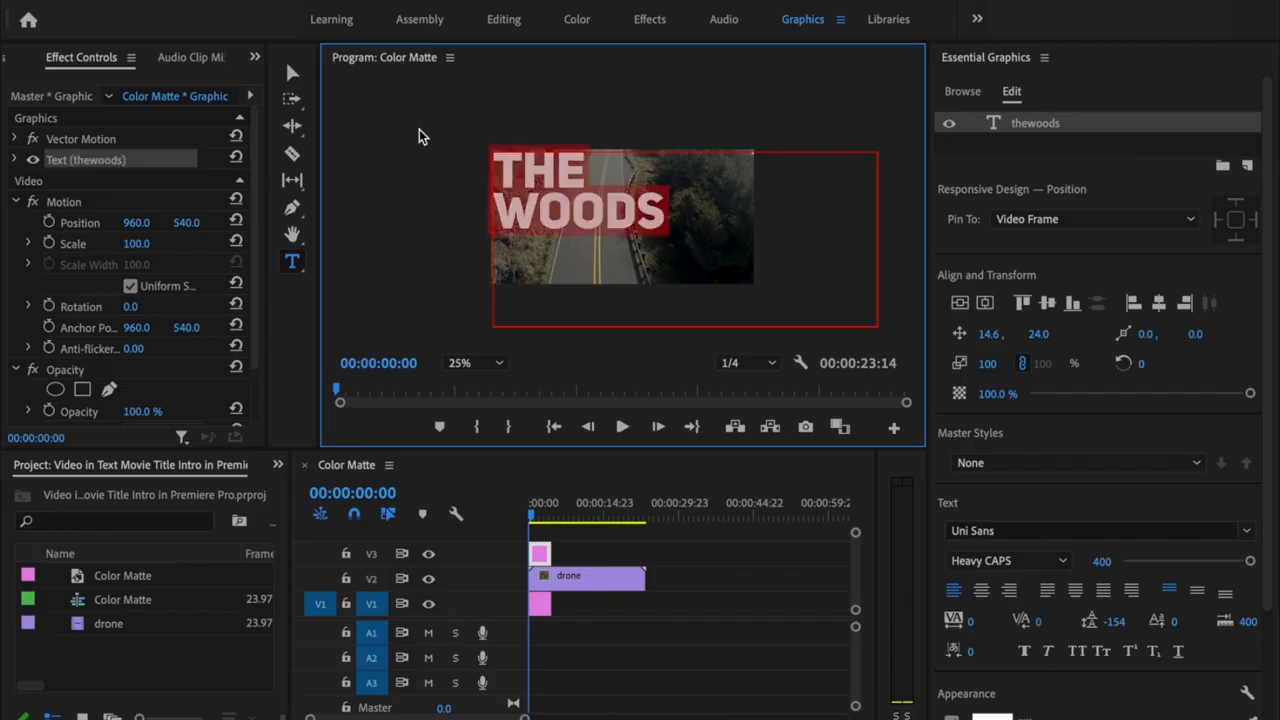
mouse_move(1250, 561)
left_mouse_down()
mouse_move(1214, 566)
mouse_move(1268, 565)
left_mouse_up()
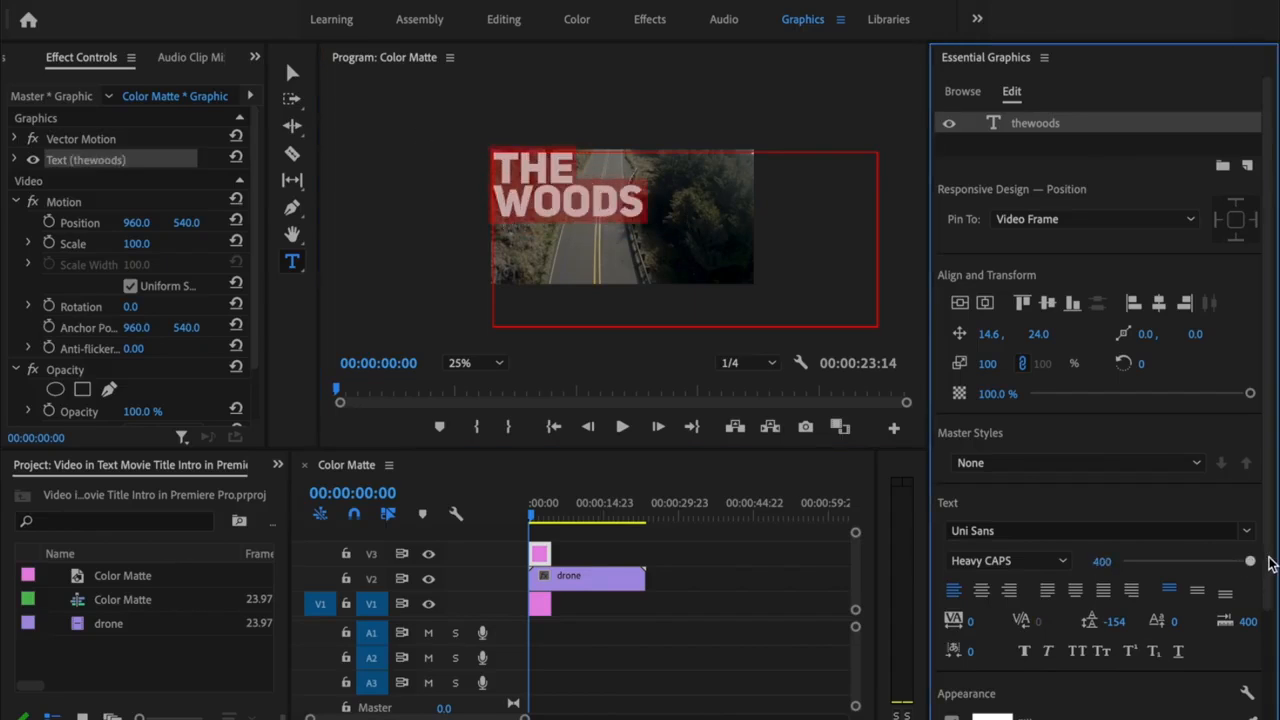
left_click(981, 590)
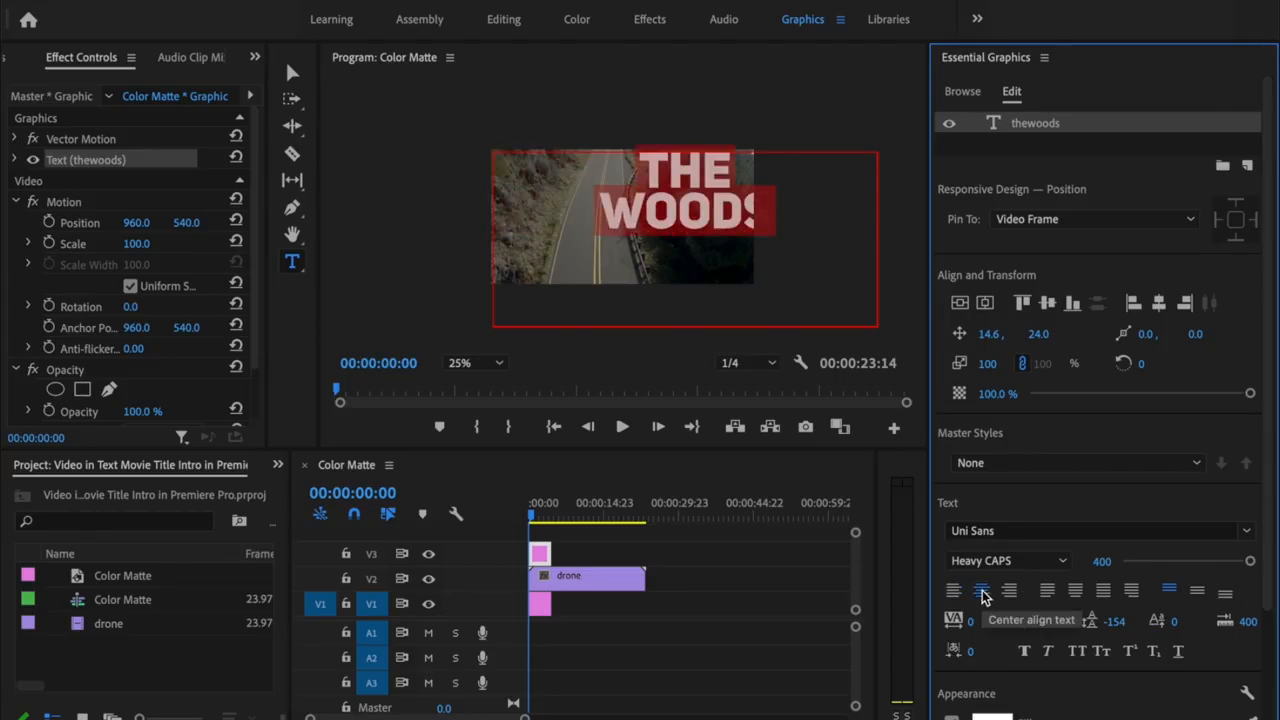
left_click(1197, 591)
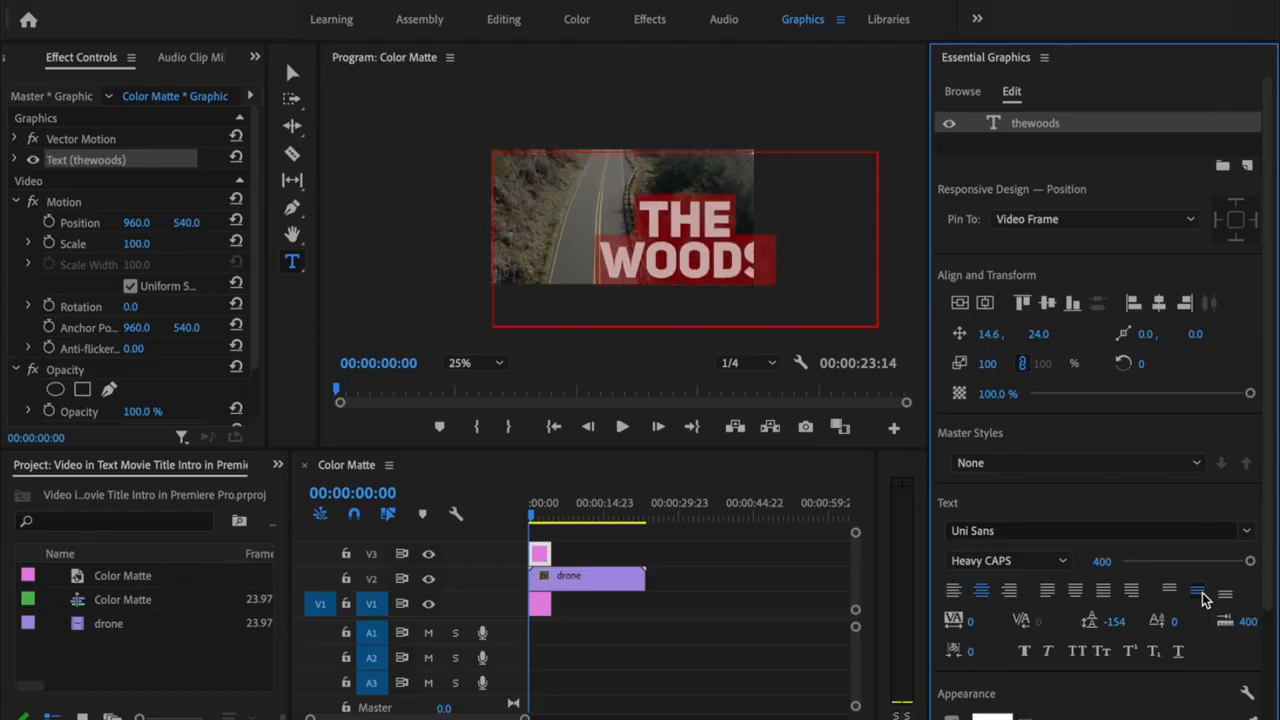
left_click(985, 304)
left_click(985, 304)
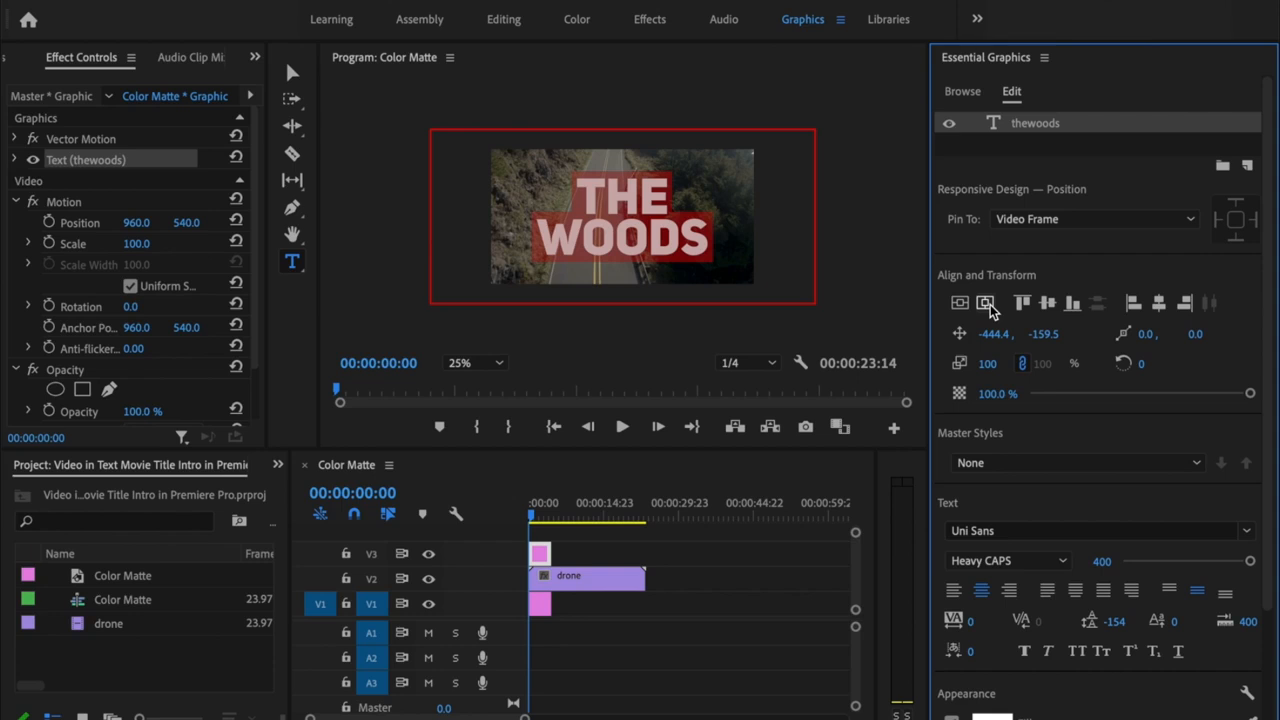
Step: Fit the preview to its window and scale the title graphic to 145 in the Editing workspace
left_click(475, 363)
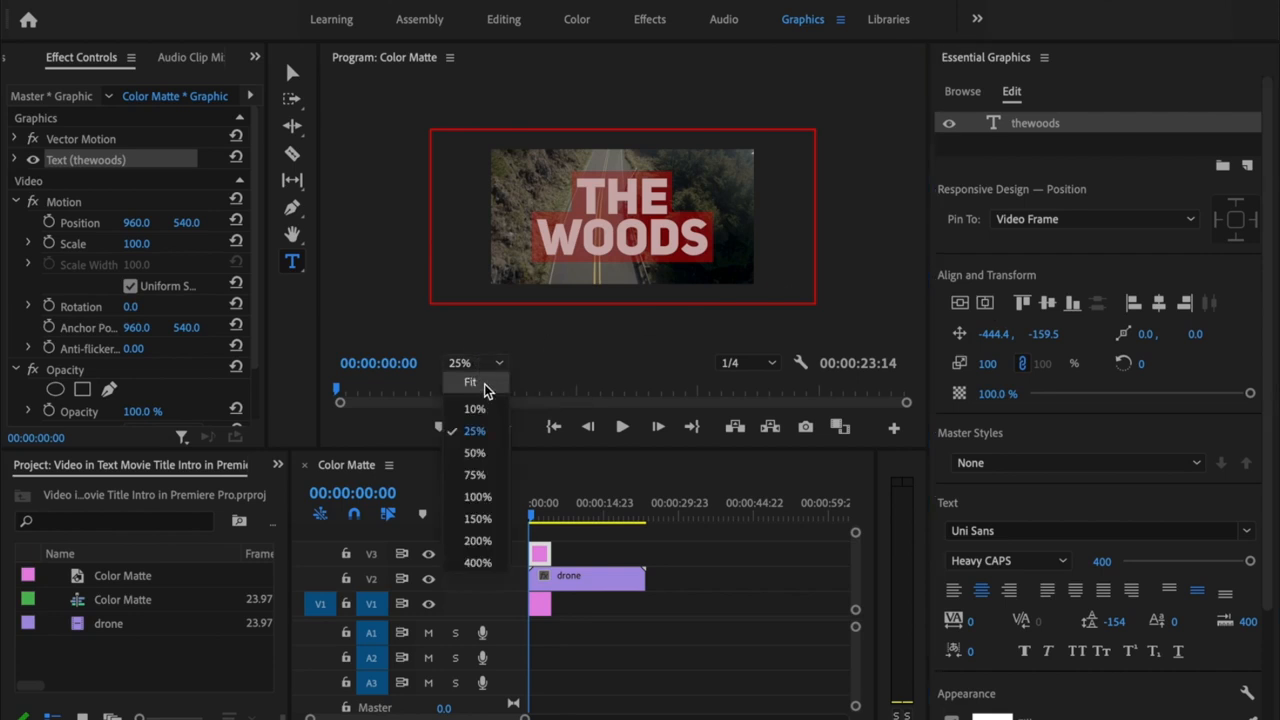
left_click(485, 388)
left_click(290, 74)
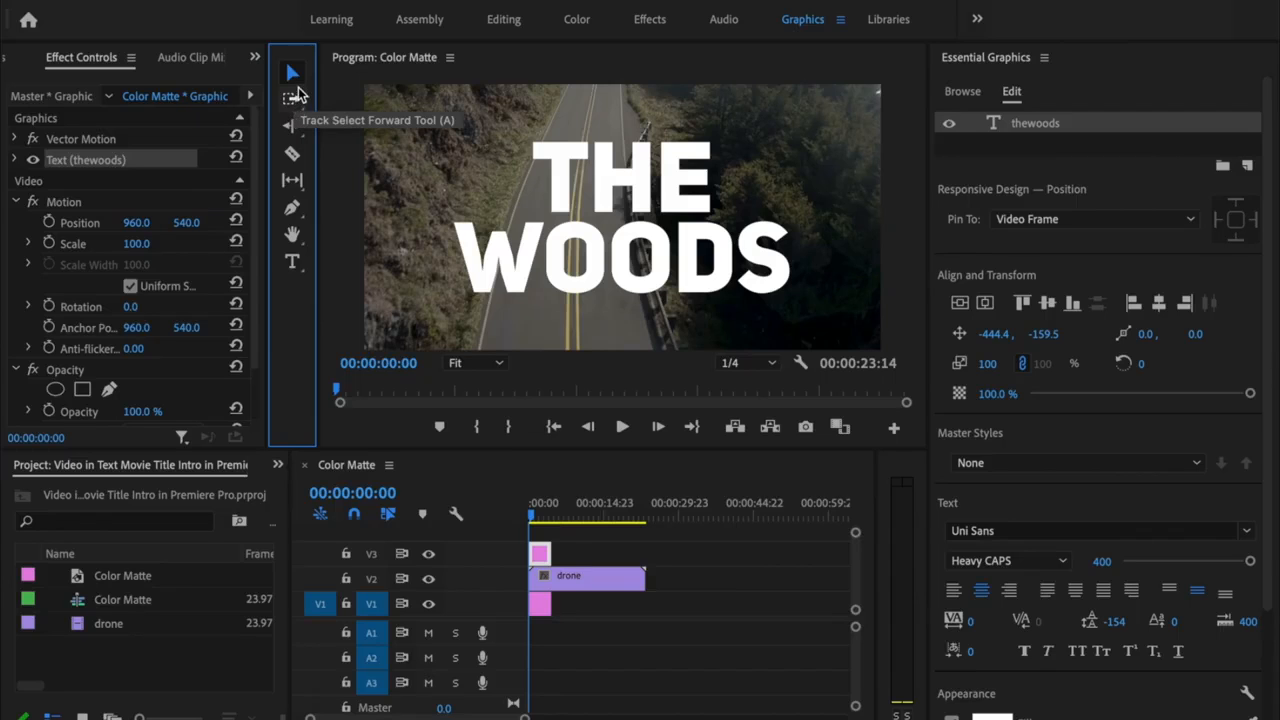
left_click(503, 20)
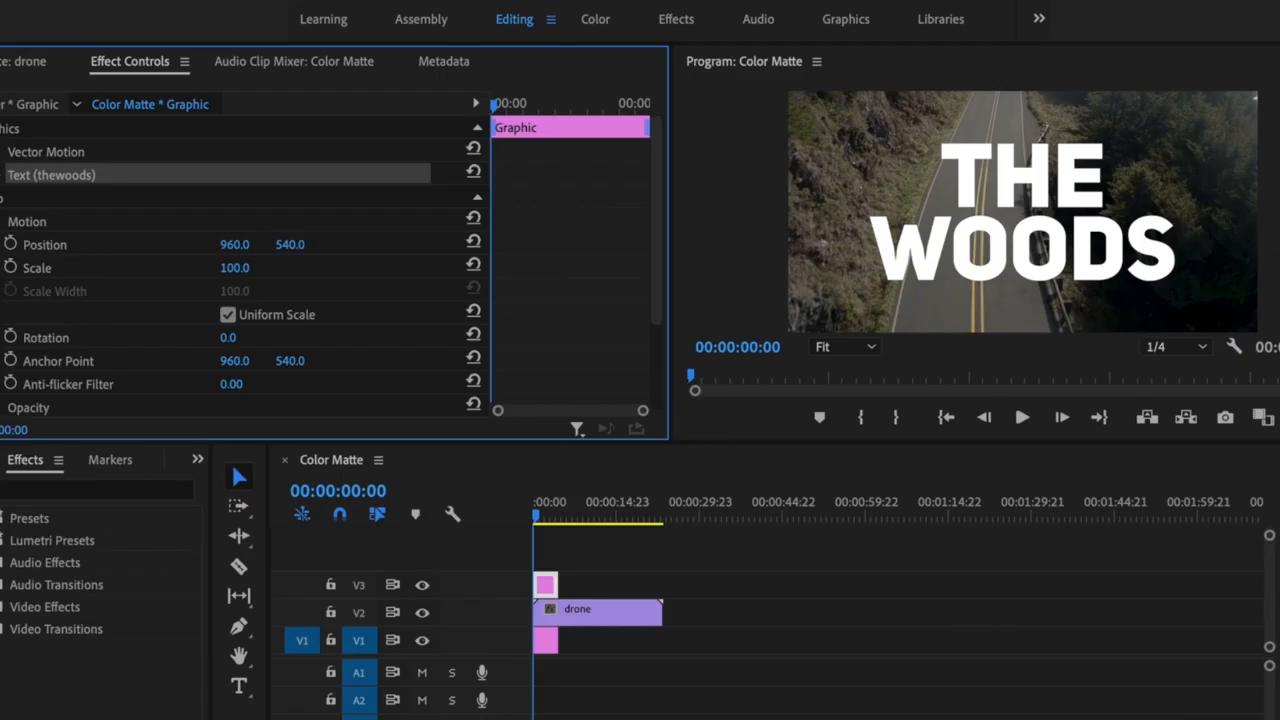
mouse_move(235, 268)
left_mouse_down()
mouse_move(260, 268)
mouse_move(249, 268)
left_mouse_up()
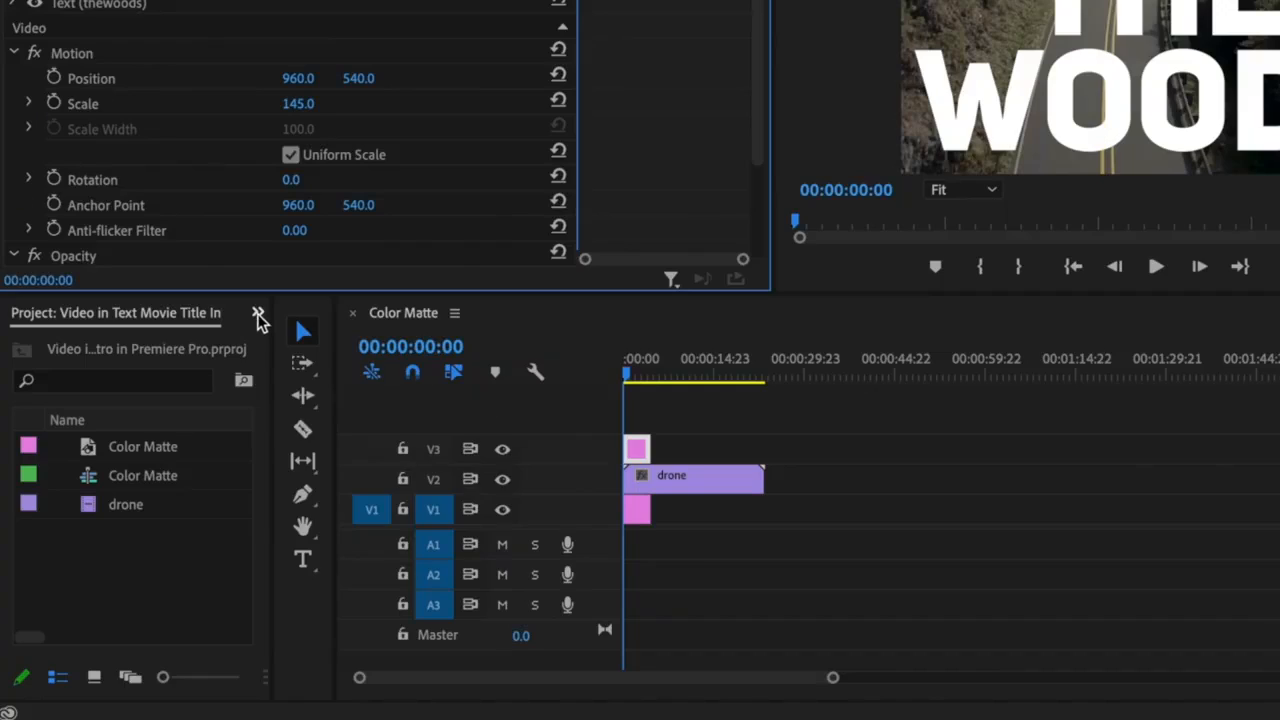
Step: Find the Track Matte Key effect and apply it to the drone clip and the Color Matte clip
left_click(215, 418)
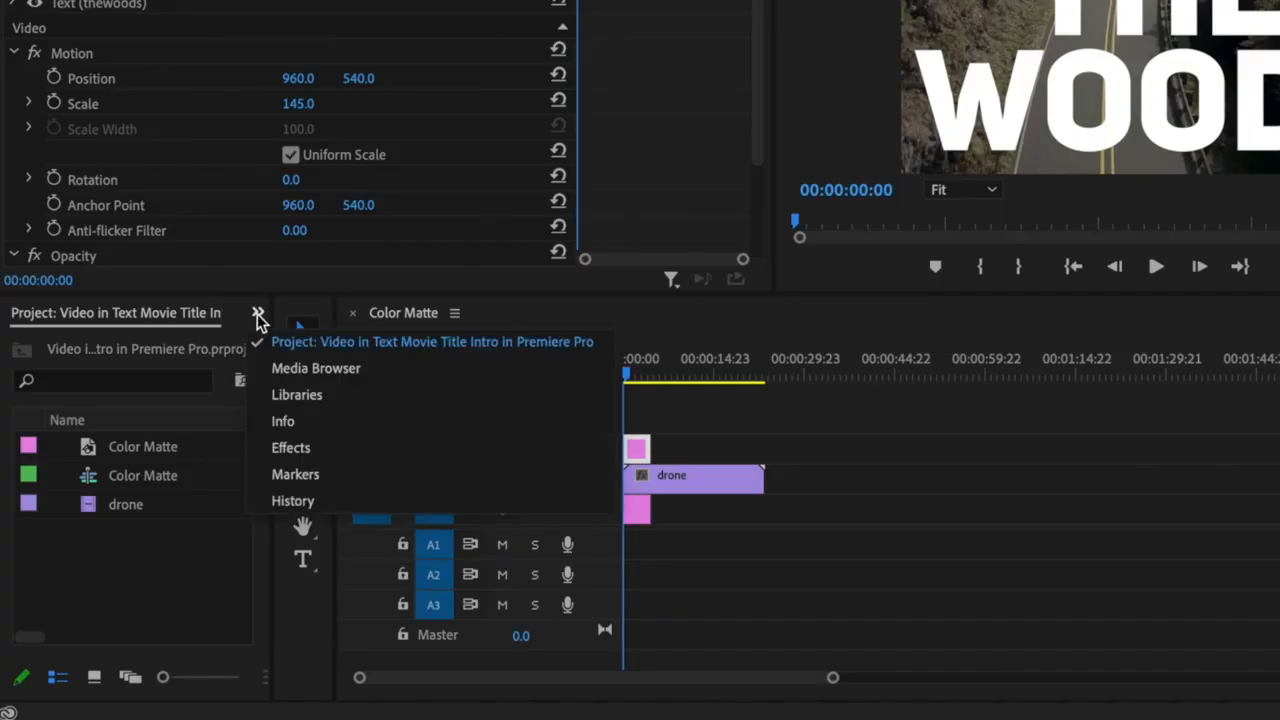
left_click(297, 452)
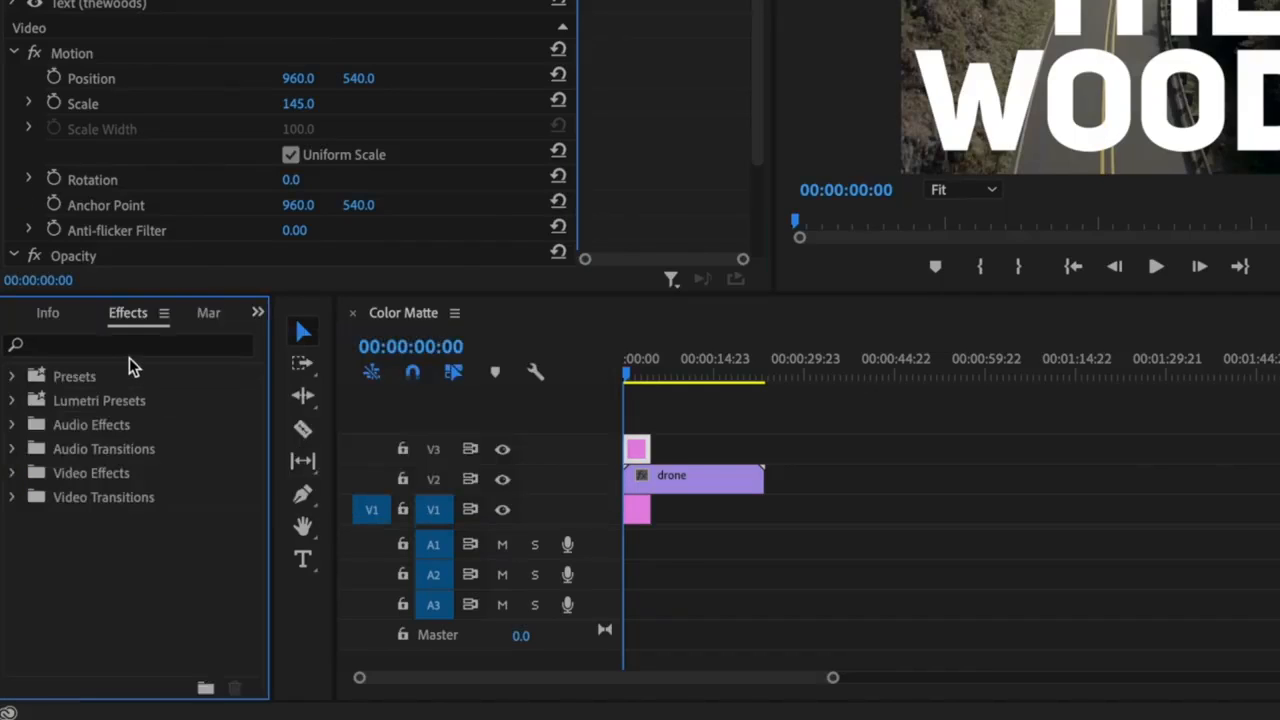
left_click(140, 352)
type("track mat")
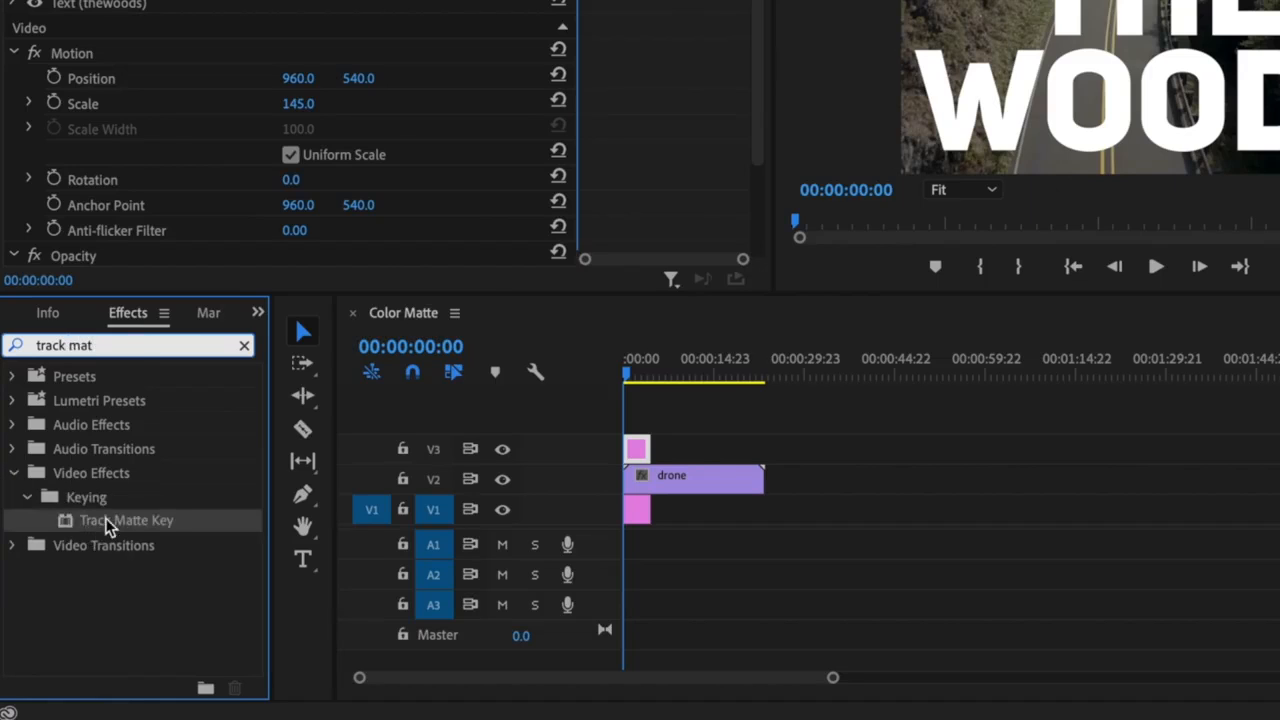
left_click_drag(109, 520, 650, 482)
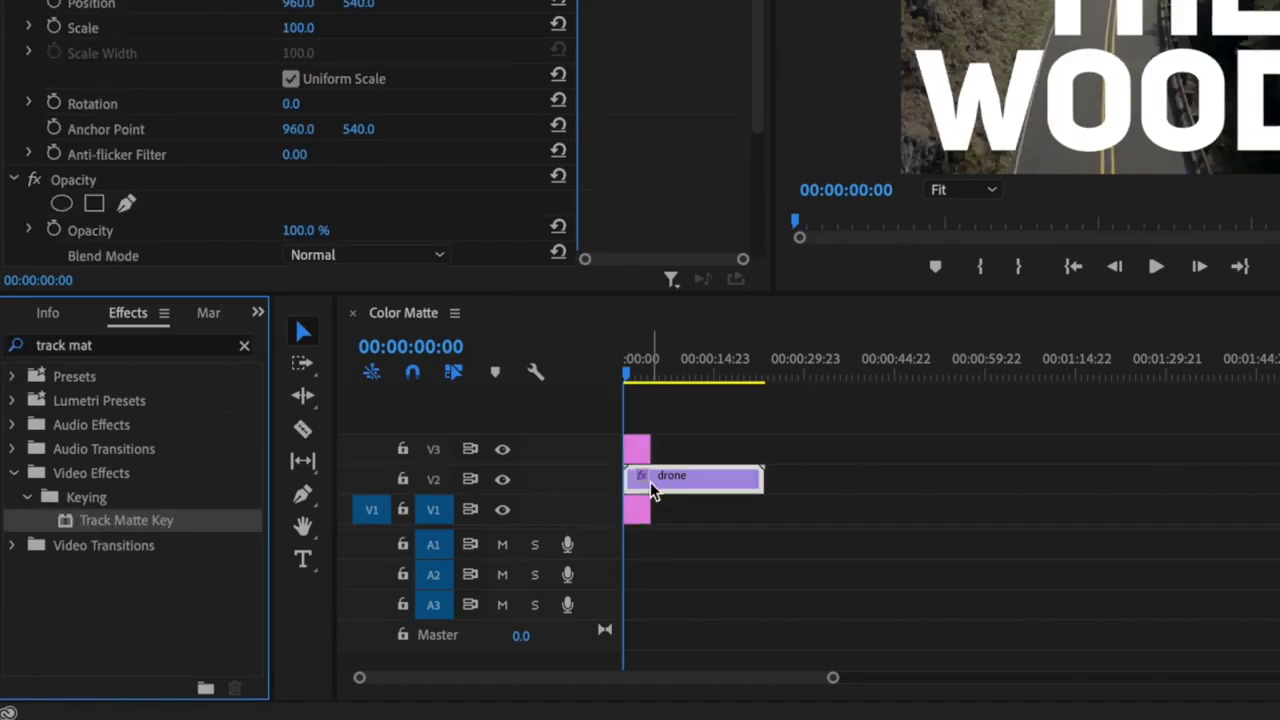
left_click_drag(137, 520, 640, 512)
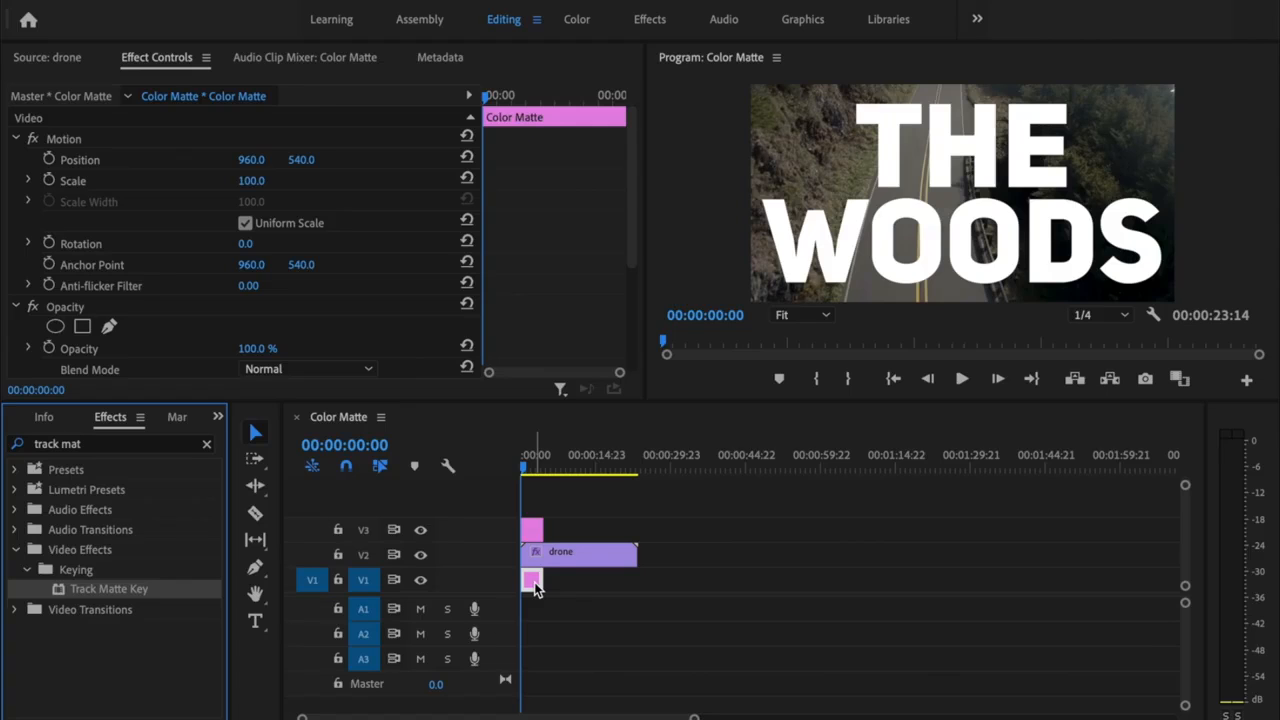
Step: Enlarge the timeline clips and set the Color Matte clip's Track Matte Key matte to Video 3
left_click(534, 582)
key("=")
key("=")
key("=")
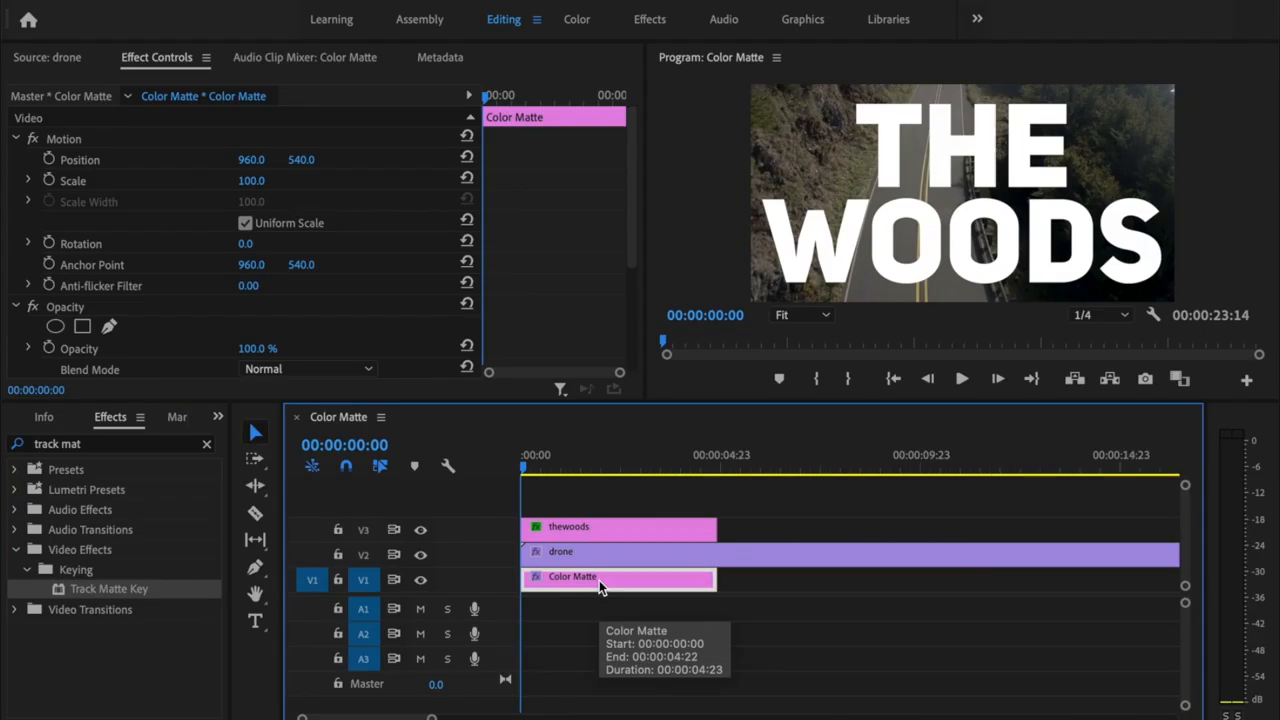
left_click_drag(628, 208, 631, 320)
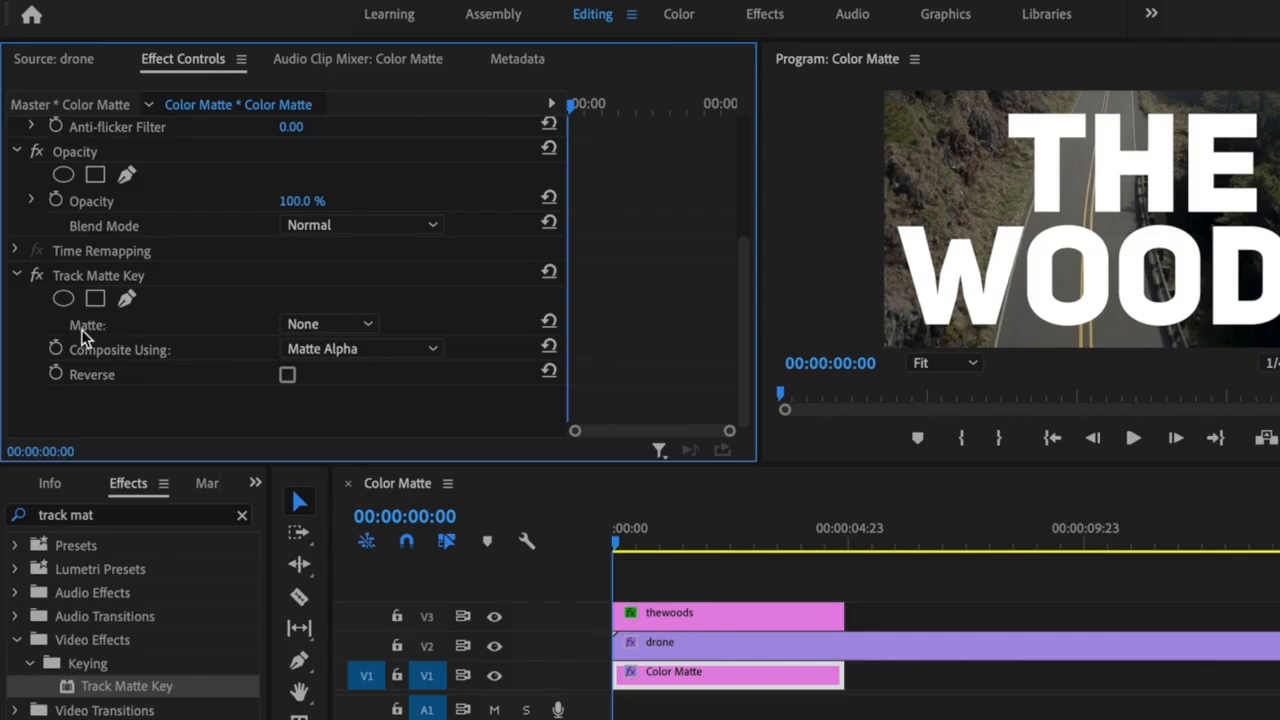
left_click(299, 329)
left_click(309, 372)
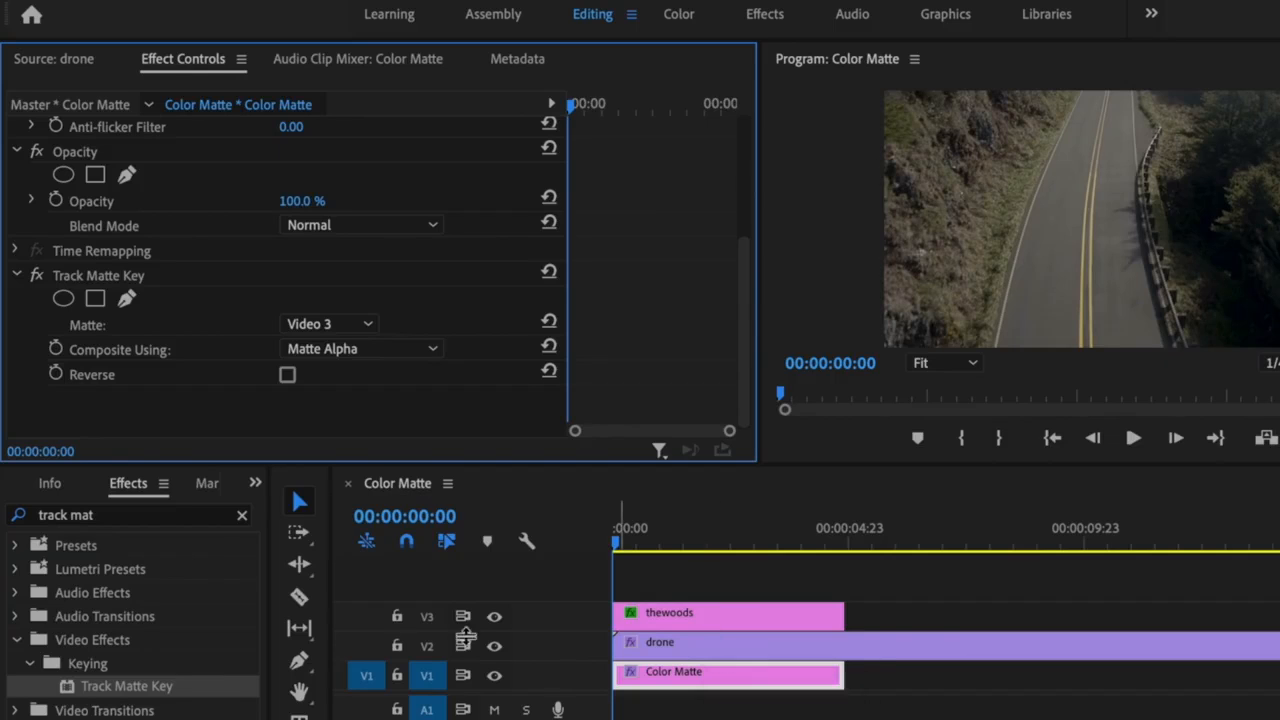
Step: Set the drone clip's Track Matte Key matte to Video 3
left_click(689, 642)
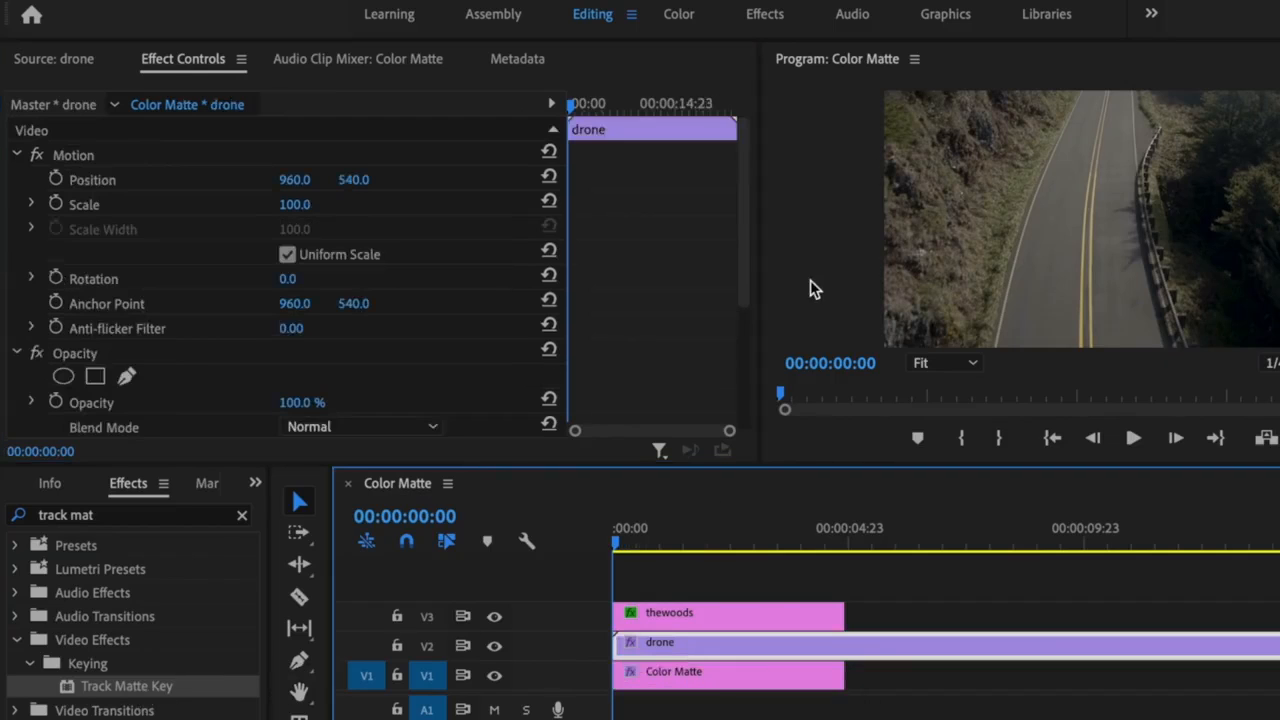
left_click_drag(749, 259, 748, 406)
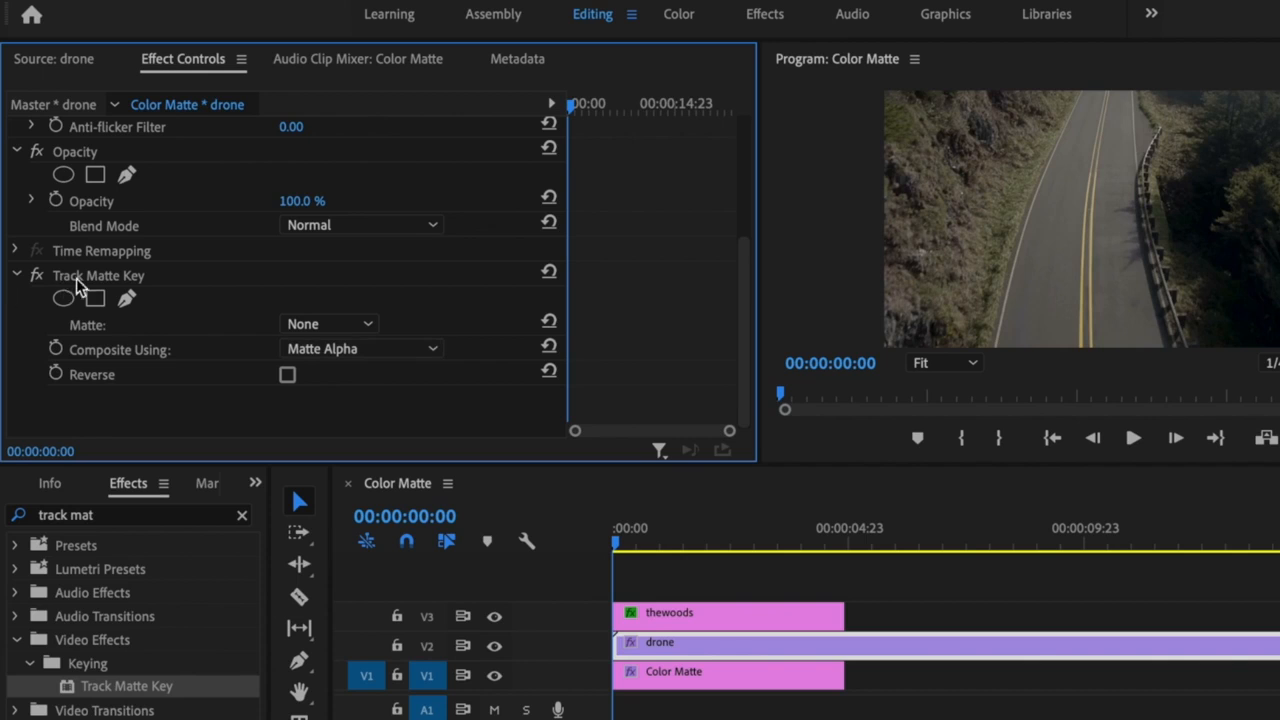
left_click(368, 324)
left_click(340, 379)
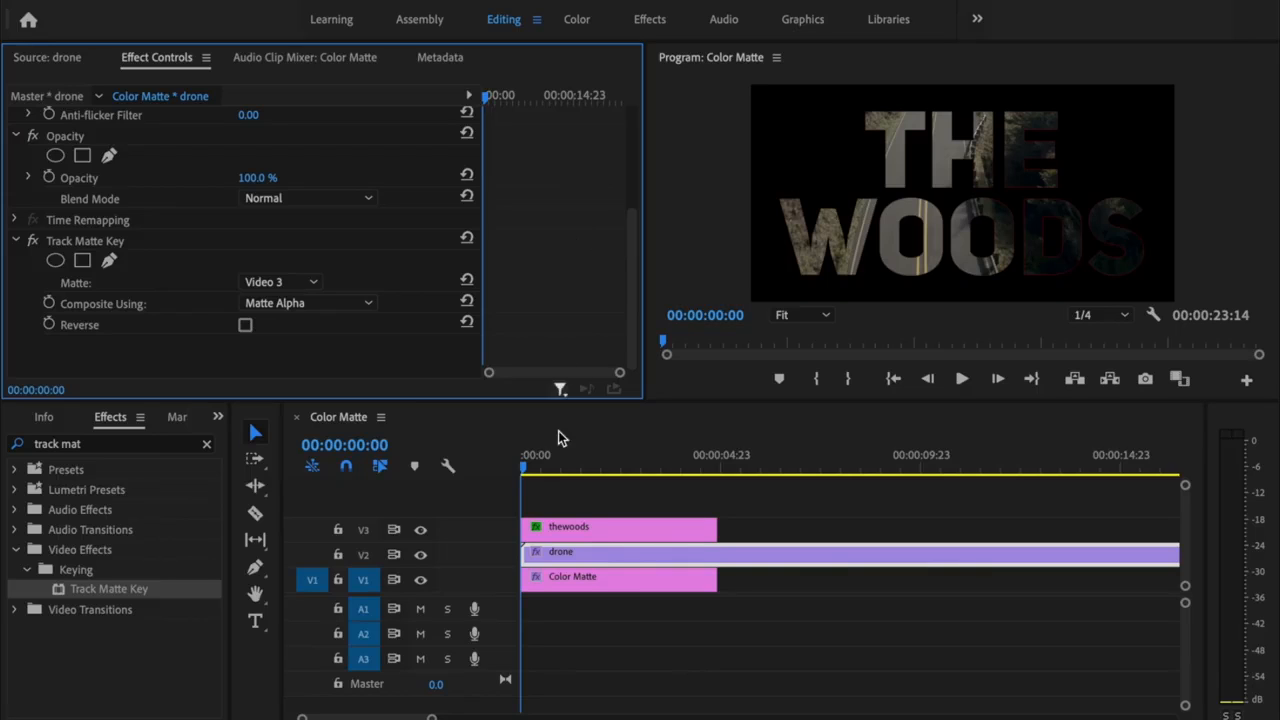
Step: Keyframe the Color Matte clip's opacity from 100% at the start to 0% at 00:00:00:20
left_click(545, 578)
left_click_drag(630, 188, 631, 331)
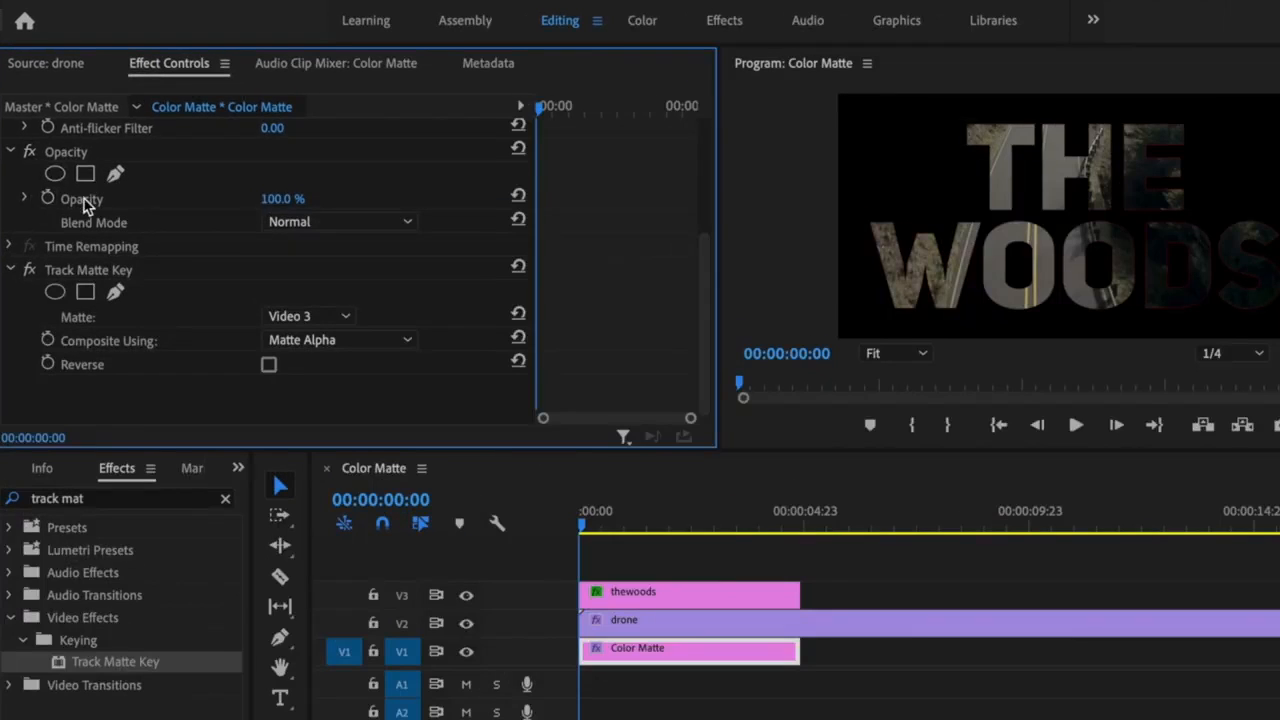
left_click(47, 198)
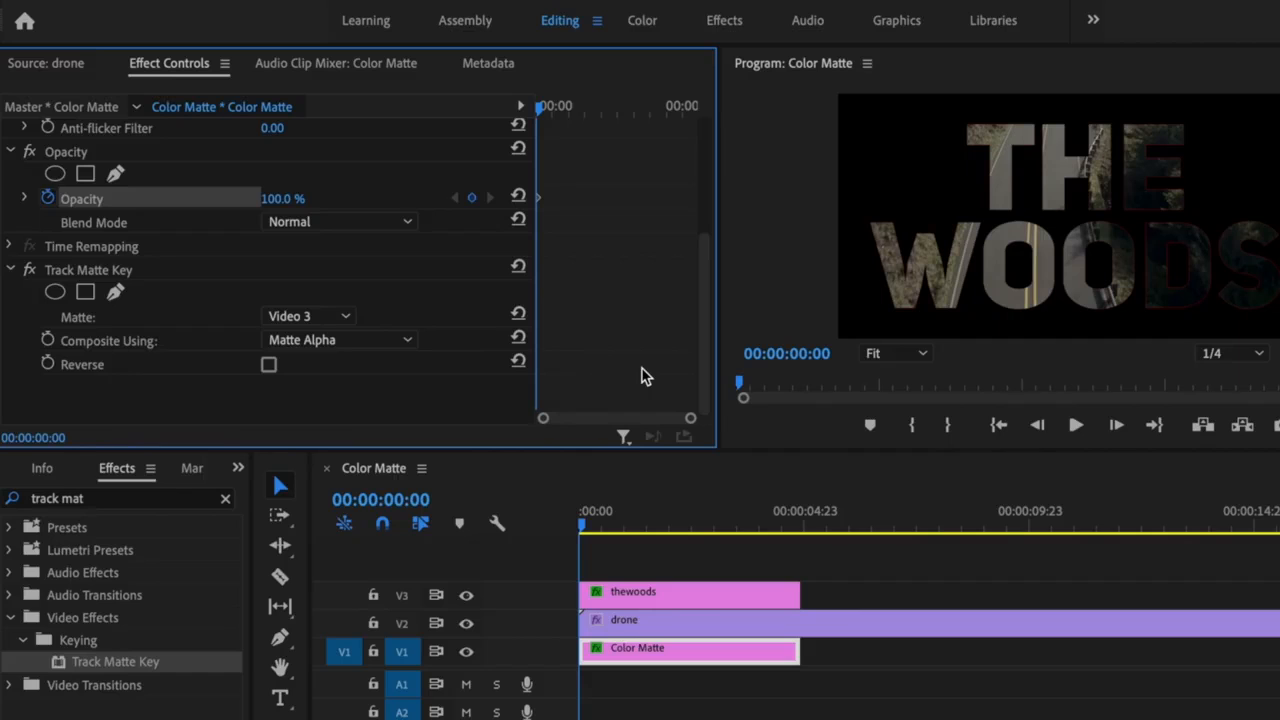
key("space")
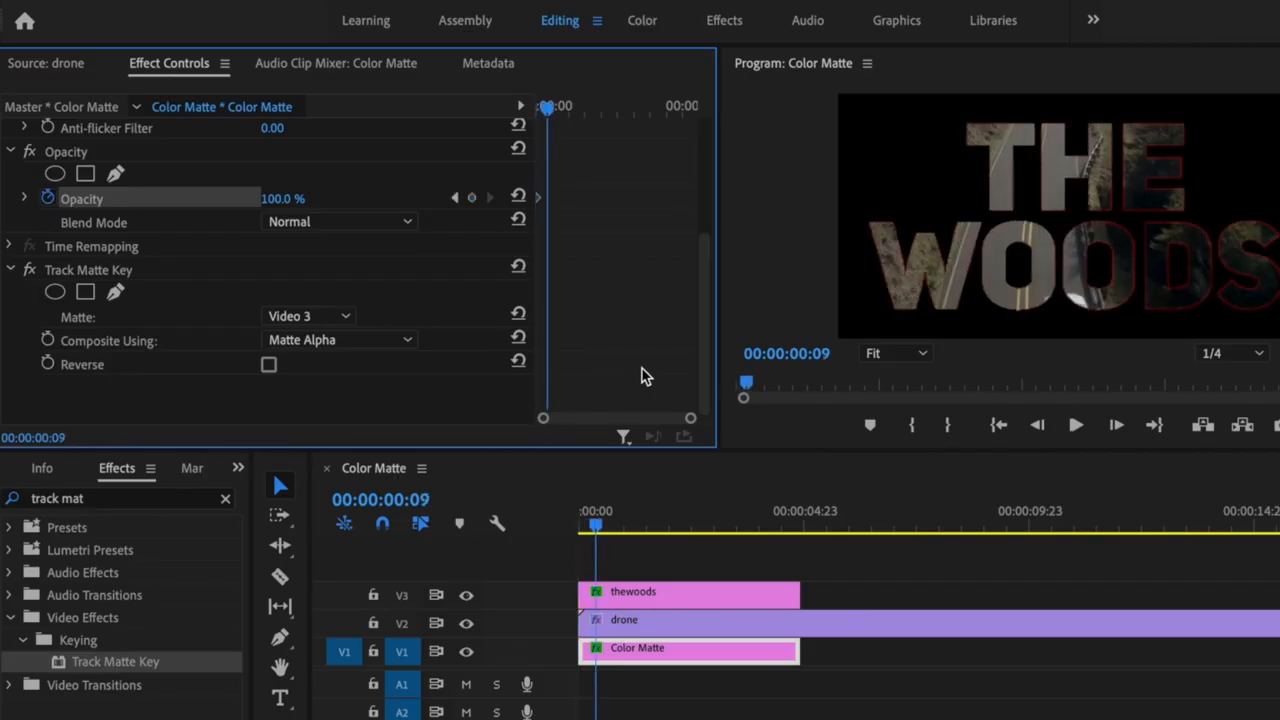
key("space")
left_click_drag(285, 198, 185, 198)
left_click(707, 649)
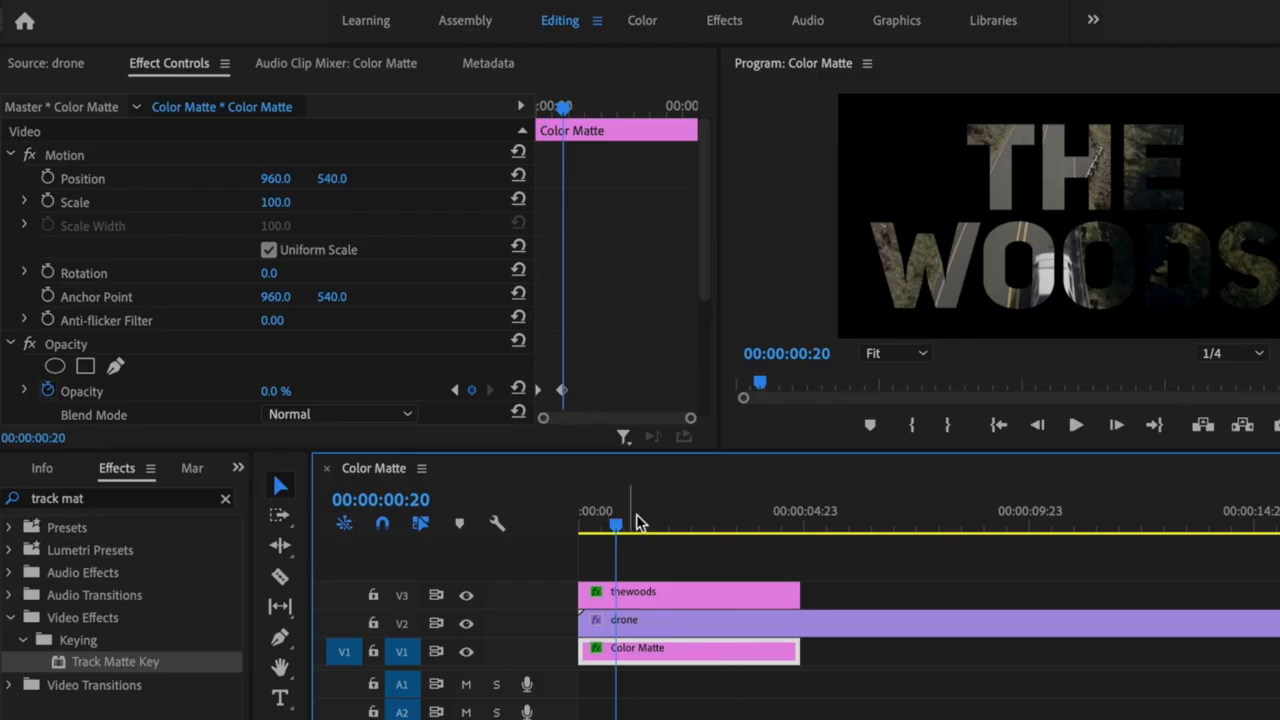
Step: Keyframe the drone clip's opacity at 100% at 00:00:00:20 and 0% at the start, and play back the fade
left_click(709, 626)
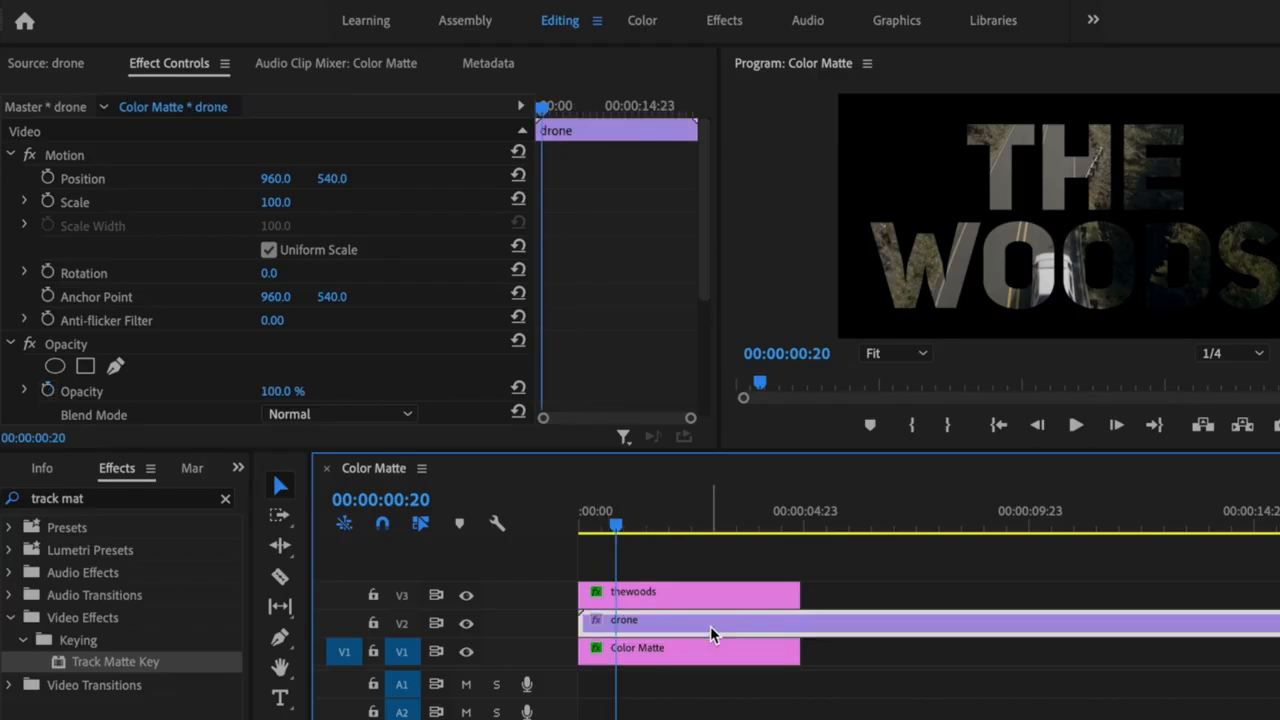
left_click_drag(700, 208, 700, 367)
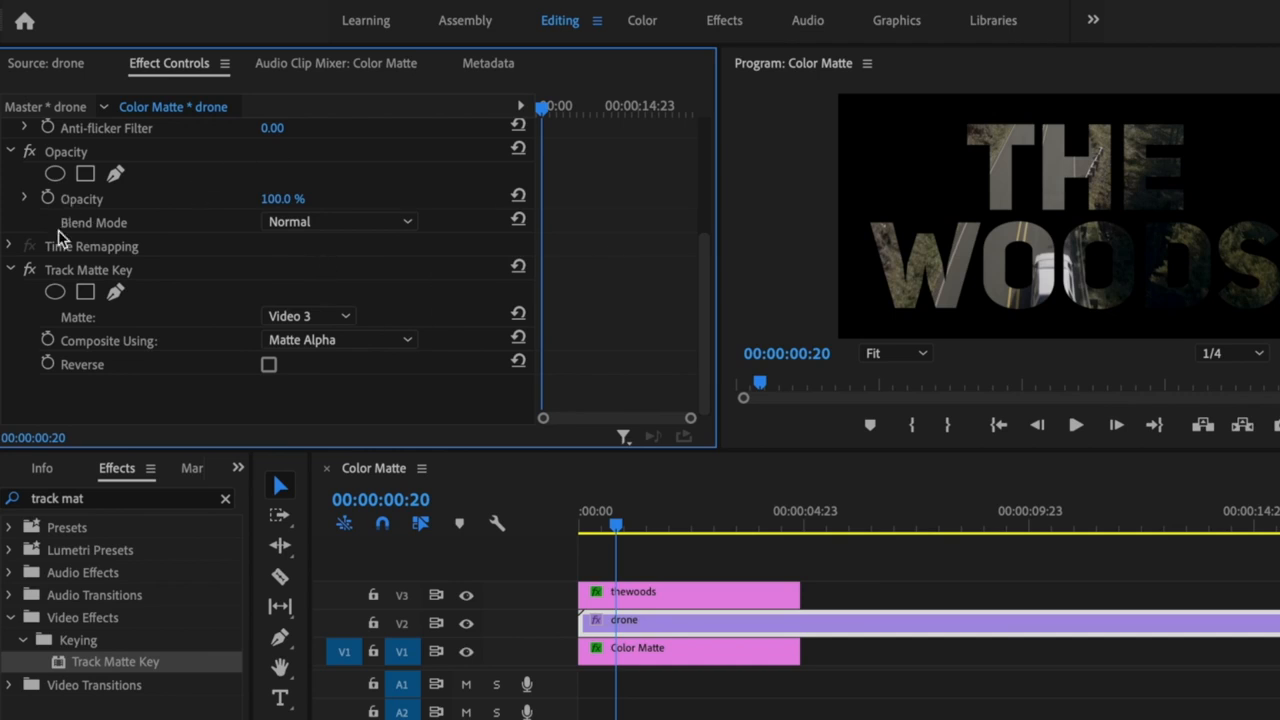
left_click(50, 199)
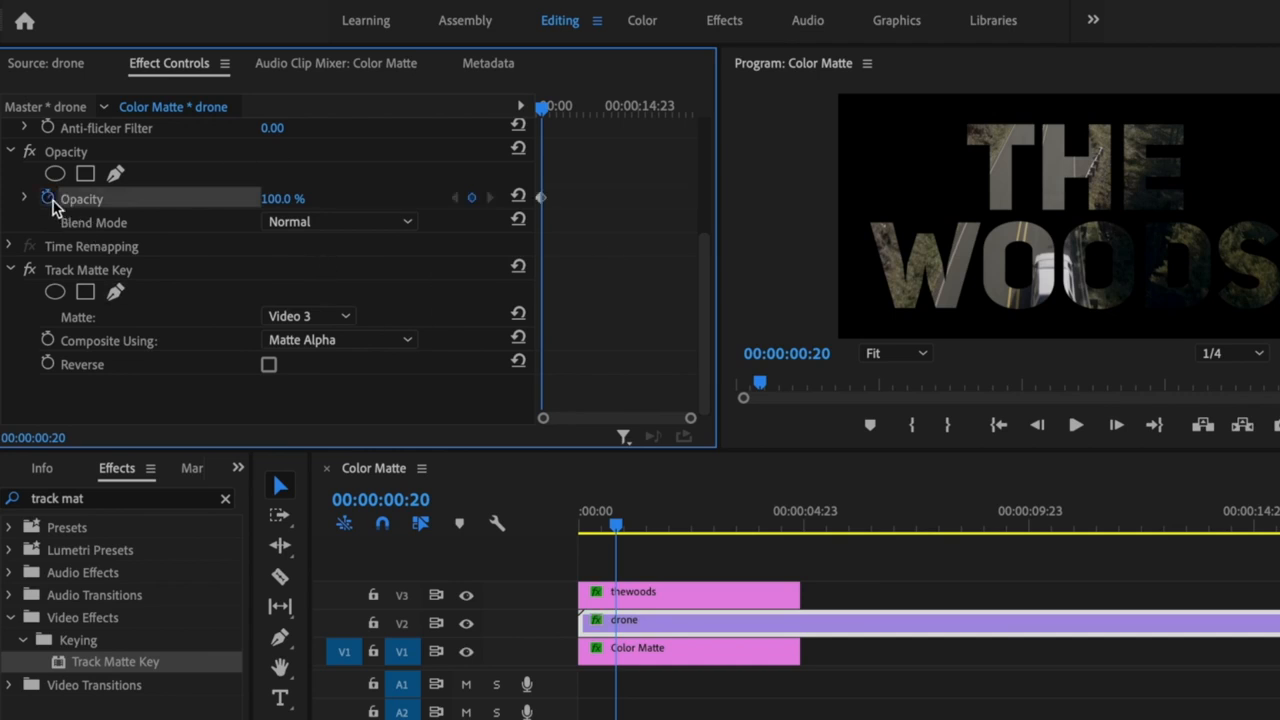
left_click_drag(616, 527, 582, 520)
left_click(278, 198)
type("0")
key("Return")
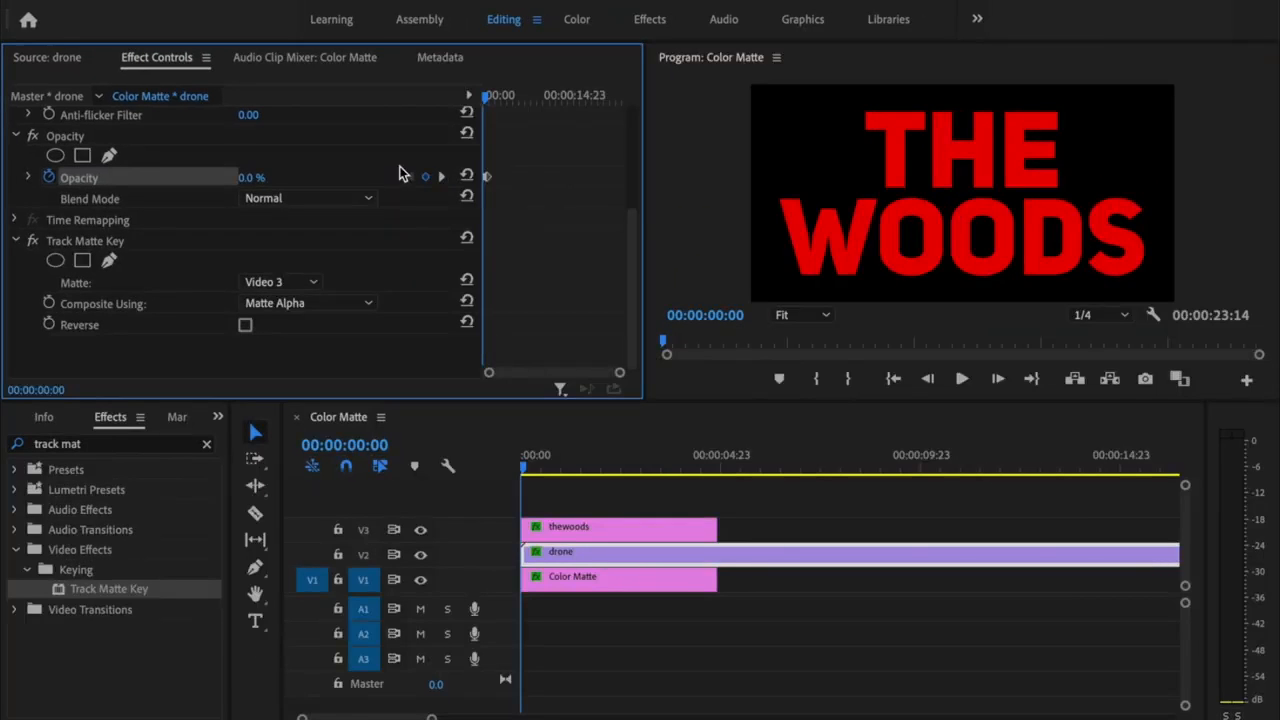
key("space")
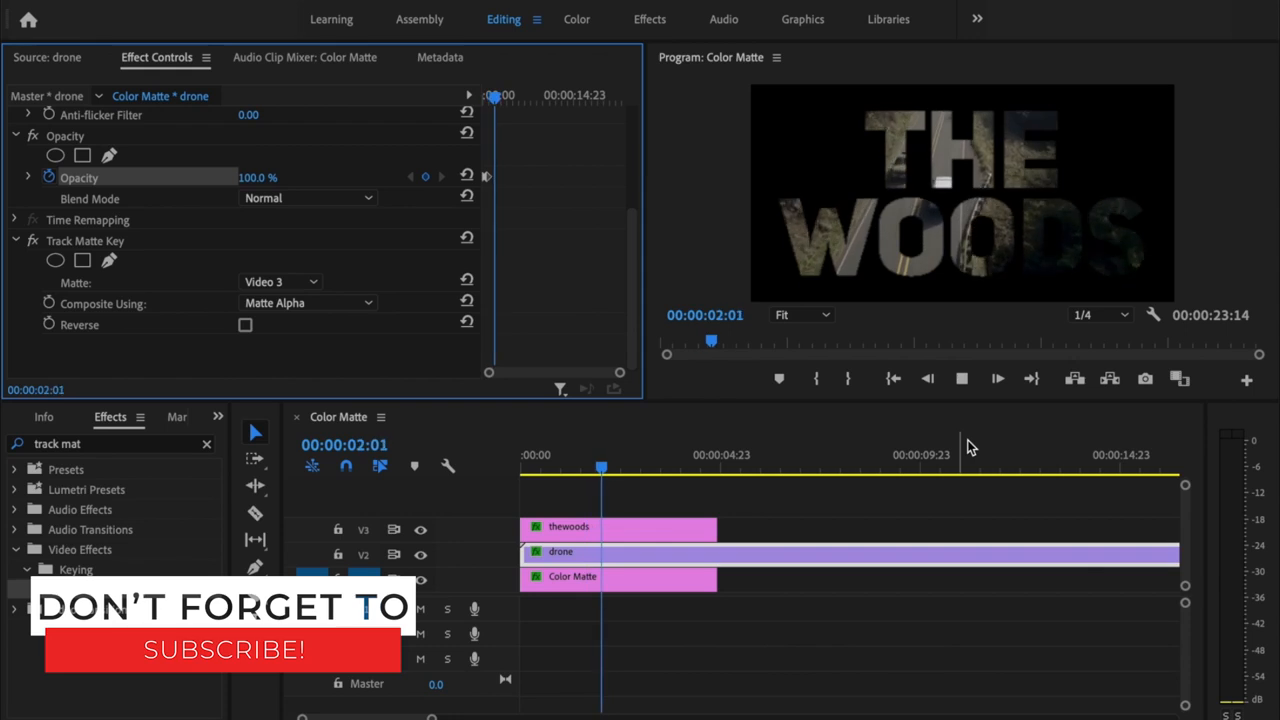
key("space")
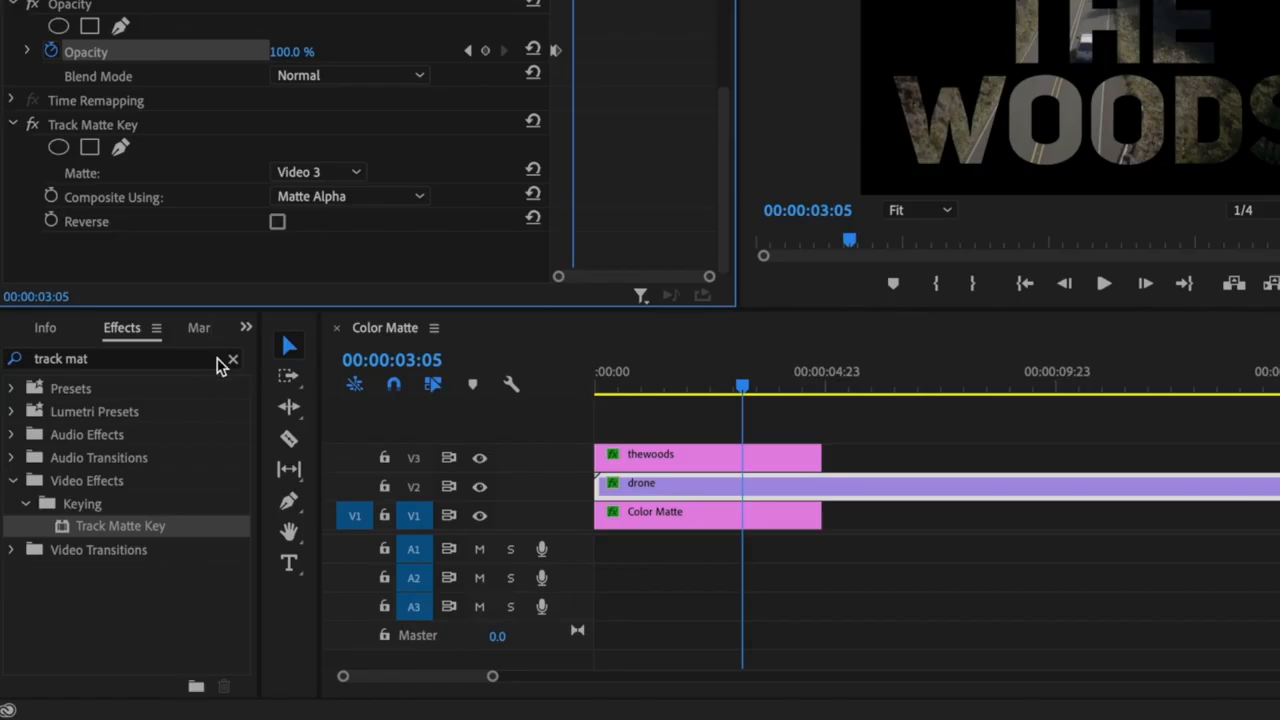
Step: Apply the Basic 3D effect to the thewoods clip and keep it above the text layer in the effect order
left_click(206, 443)
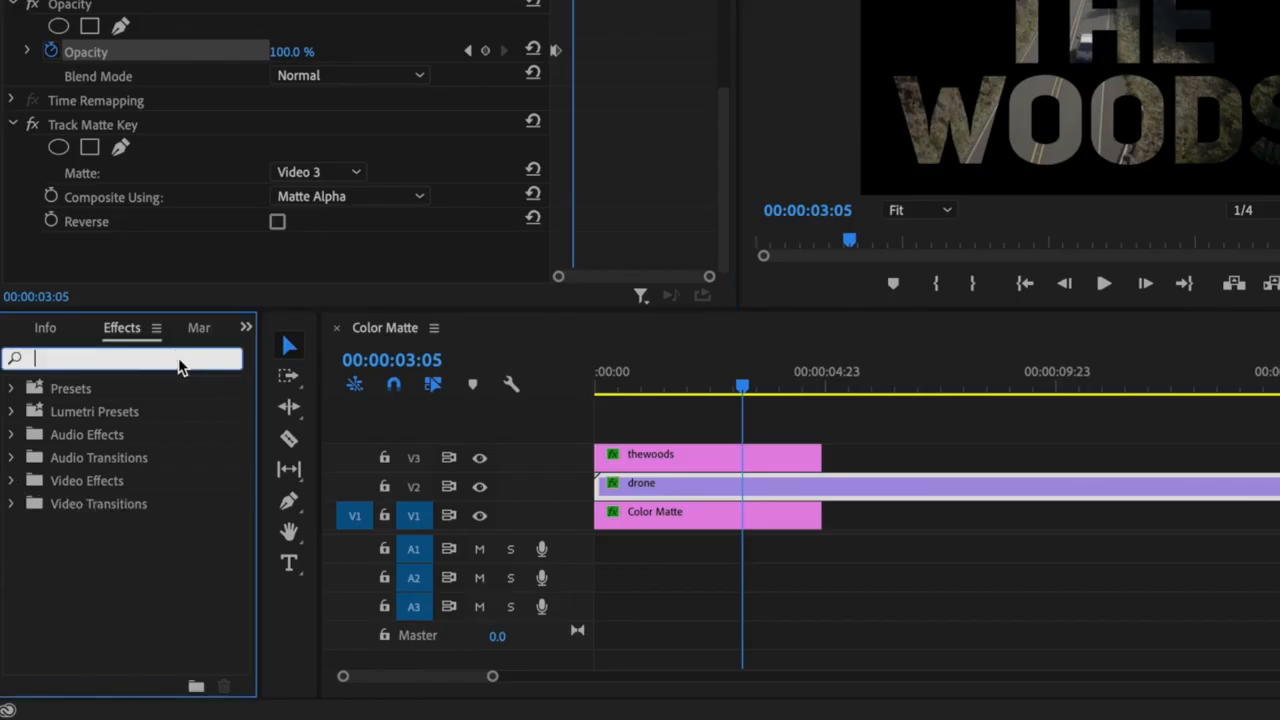
type("basic")
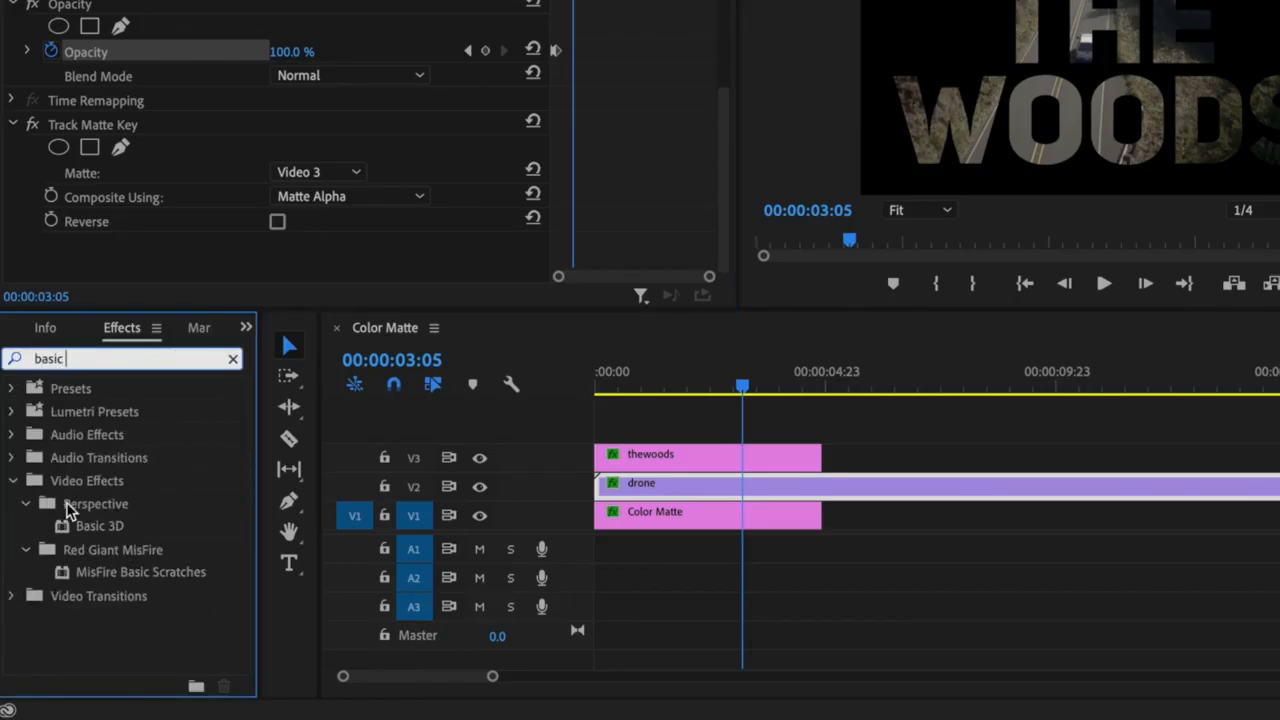
left_click_drag(112, 530, 656, 455)
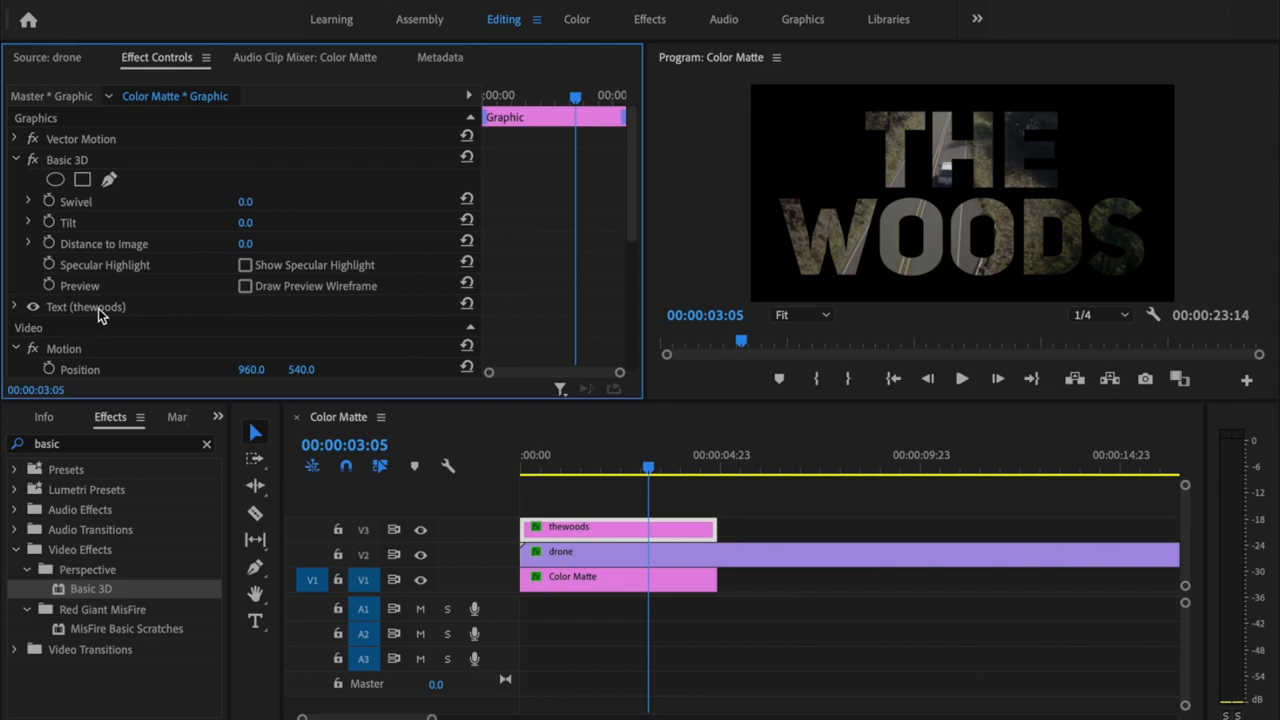
left_click_drag(71, 303, 65, 157)
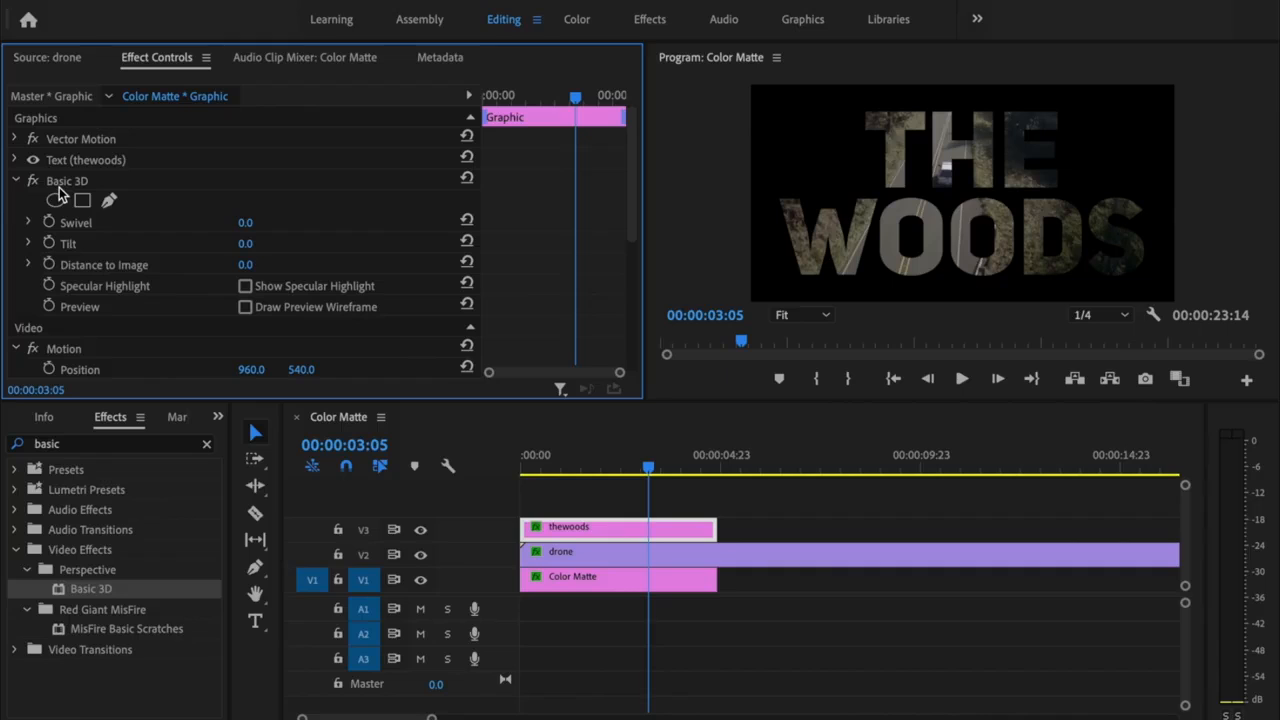
left_click_drag(59, 190, 62, 157)
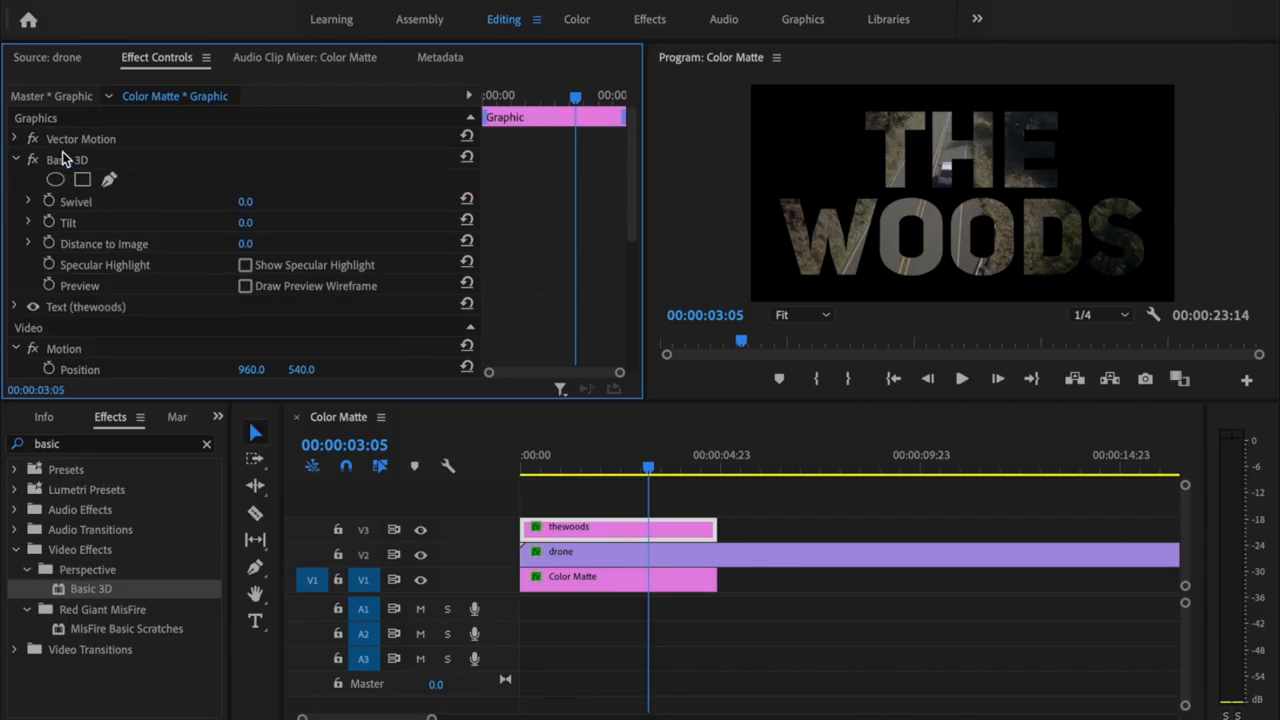
Step: At 00:00:00:00, enable keyframing for Basic 3D's Distance to Image and for the text layer's Transform Position
left_click(647, 474)
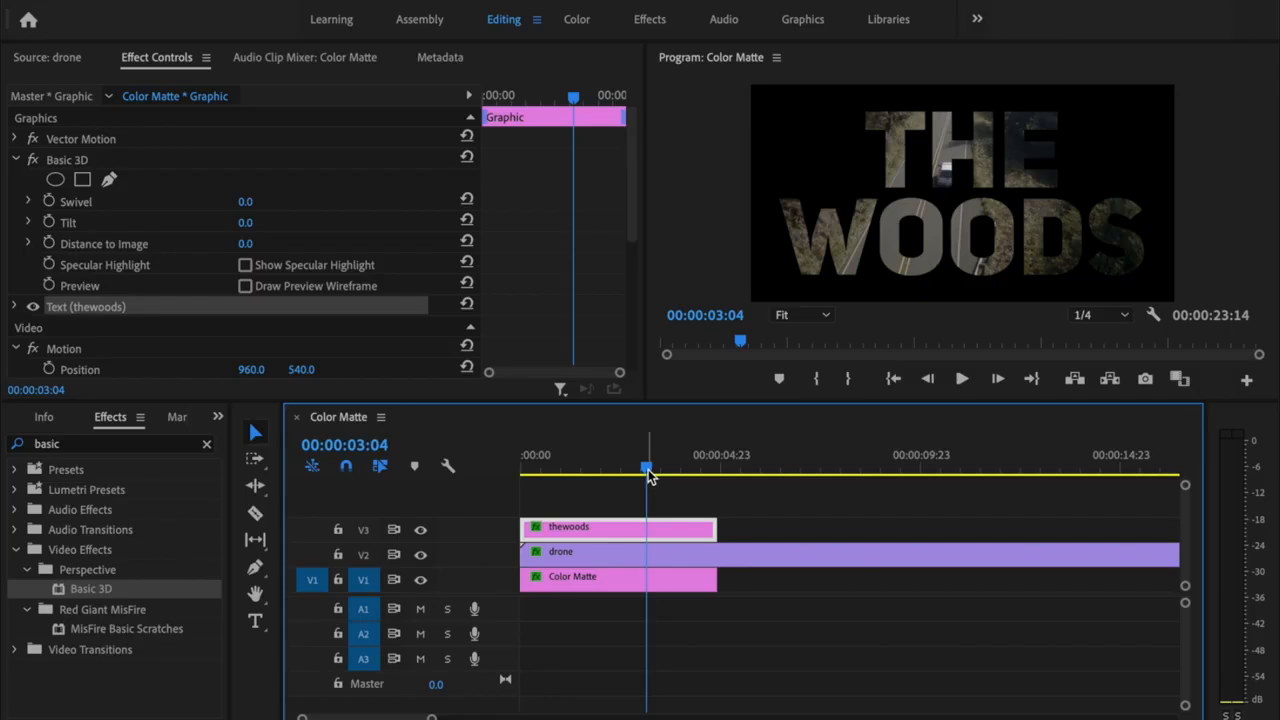
left_click_drag(648, 468, 309, 456)
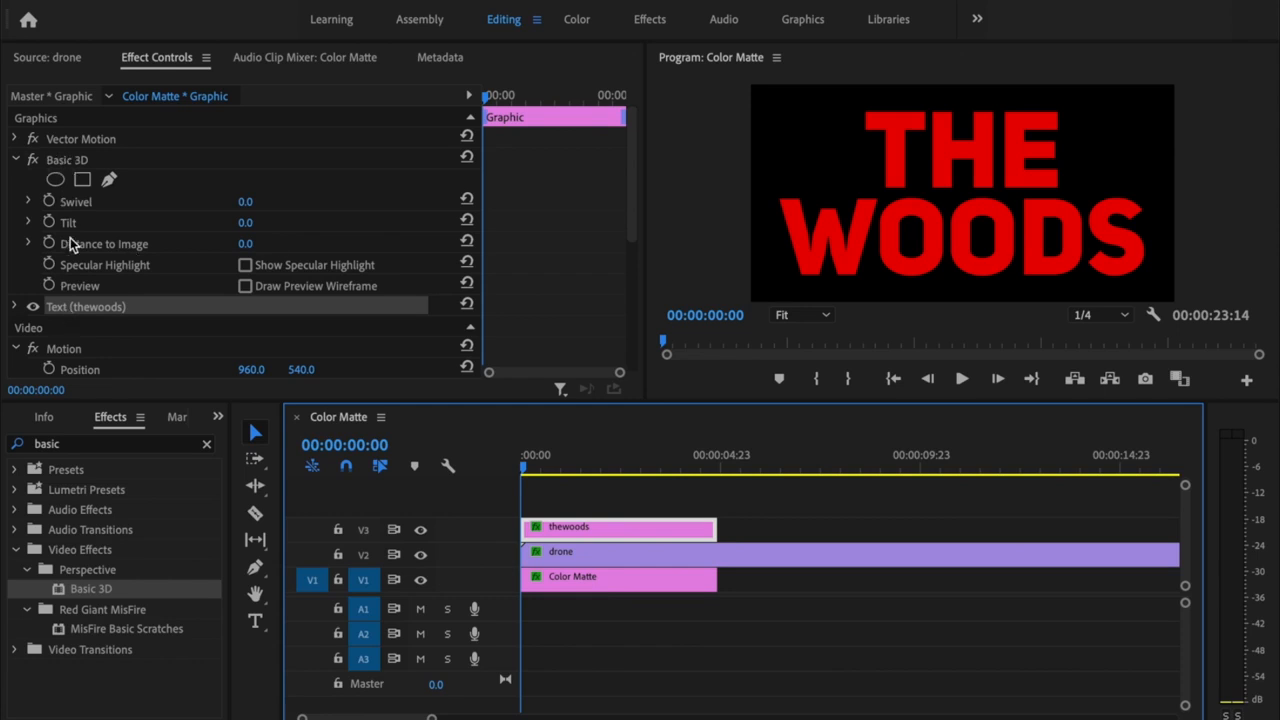
left_click(49, 243)
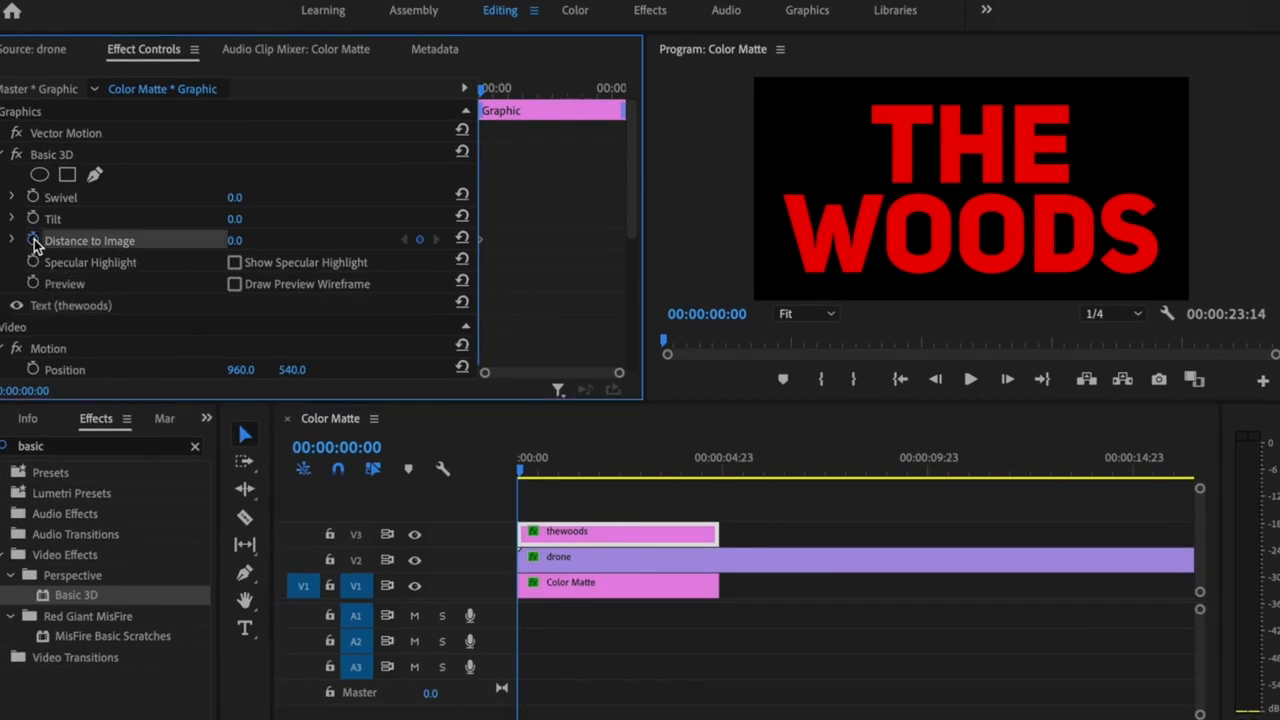
left_click_drag(633, 164, 631, 181)
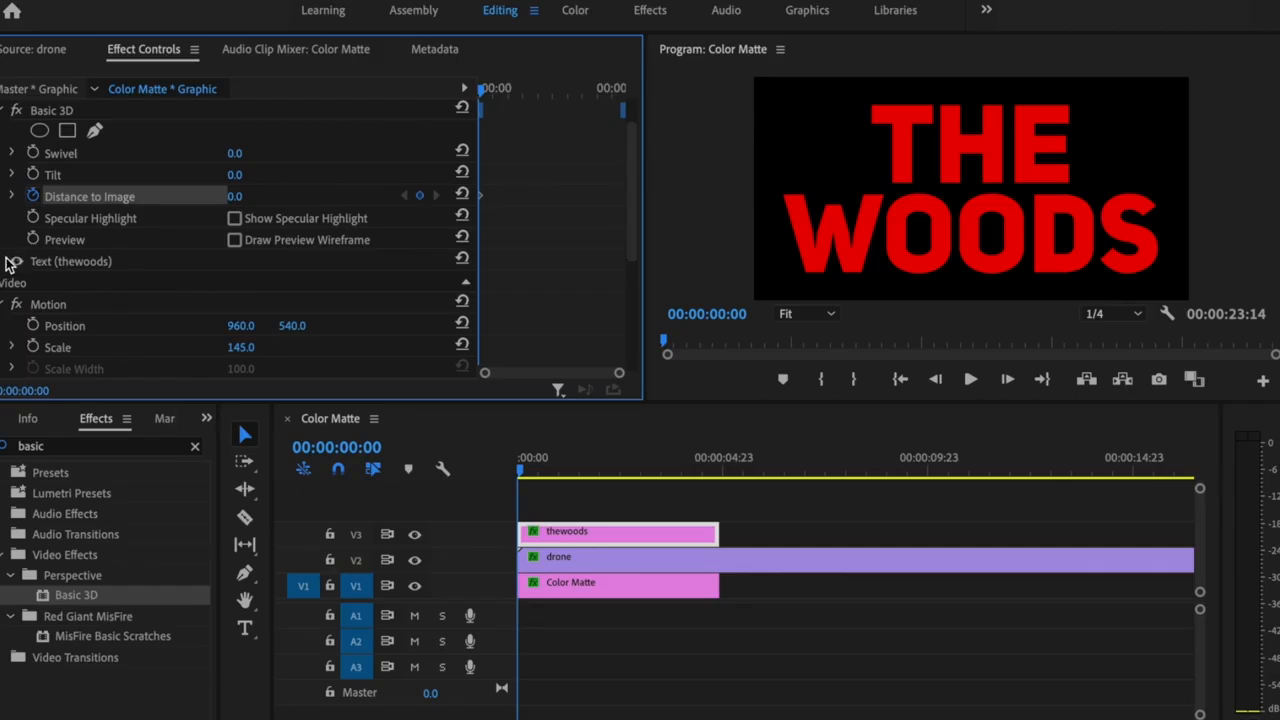
left_click(4, 262)
scroll(3, 300, "down", 5)
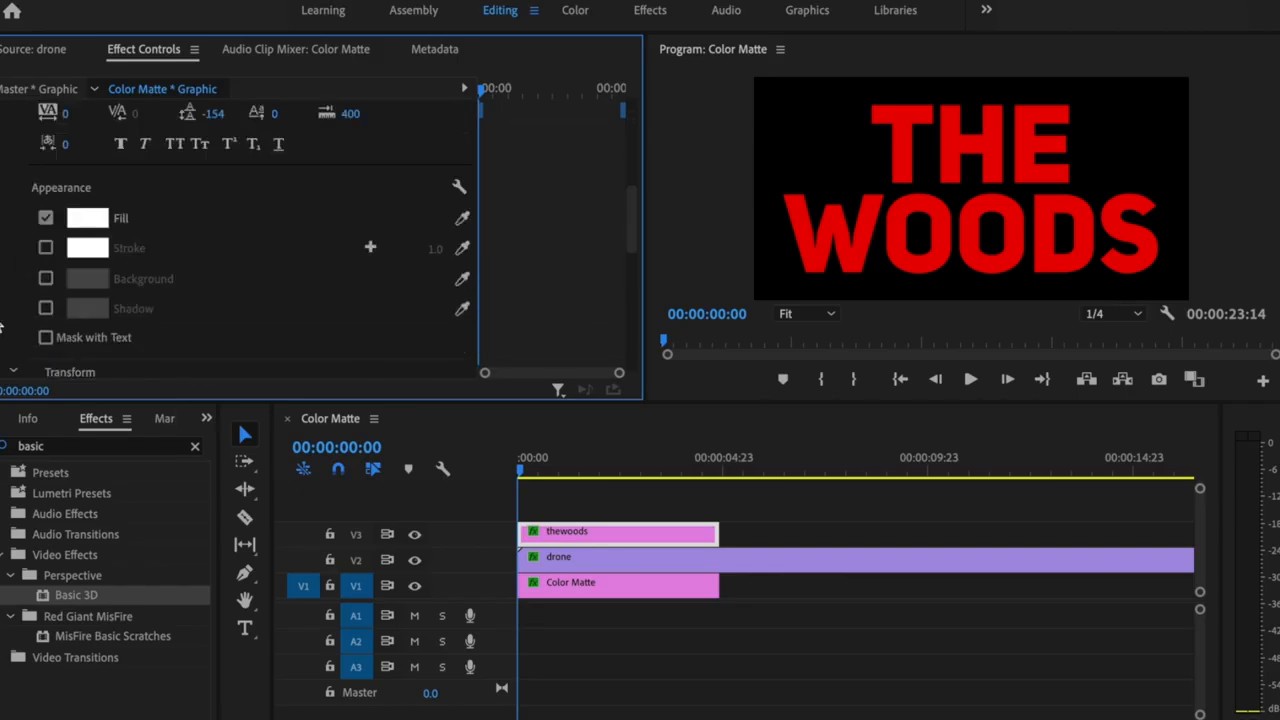
scroll(3, 323, "up", 2)
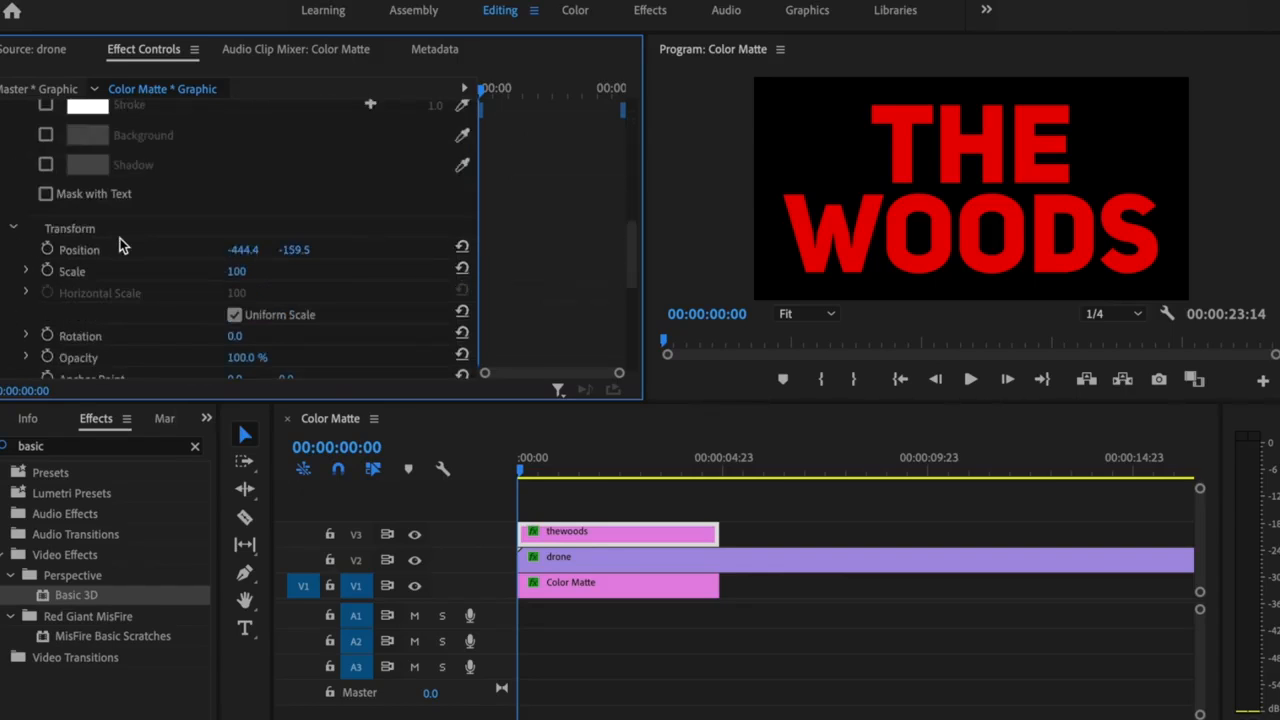
left_click(50, 251)
Step: Keyframe the Basic 3D Distance to Image from 91.0 at the start to -84.0 at 00:00:02:22
left_click_drag(633, 256, 633, 124)
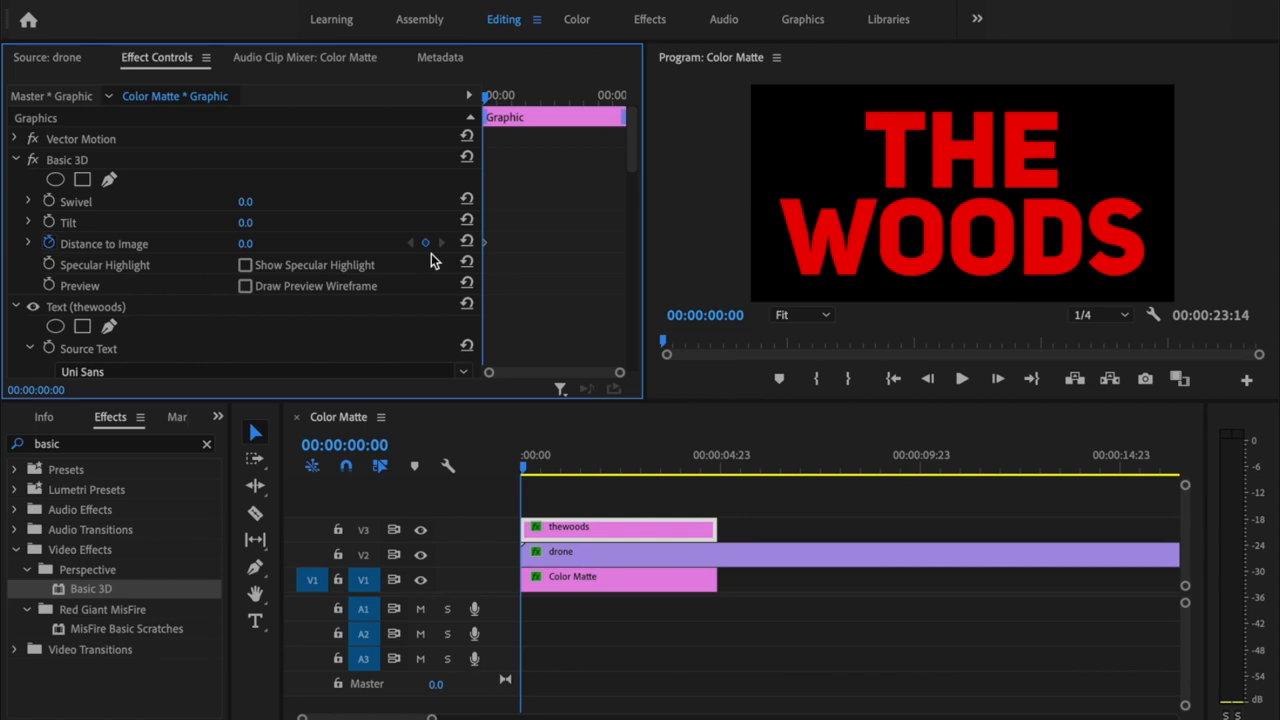
left_click_drag(245, 243, 334, 243)
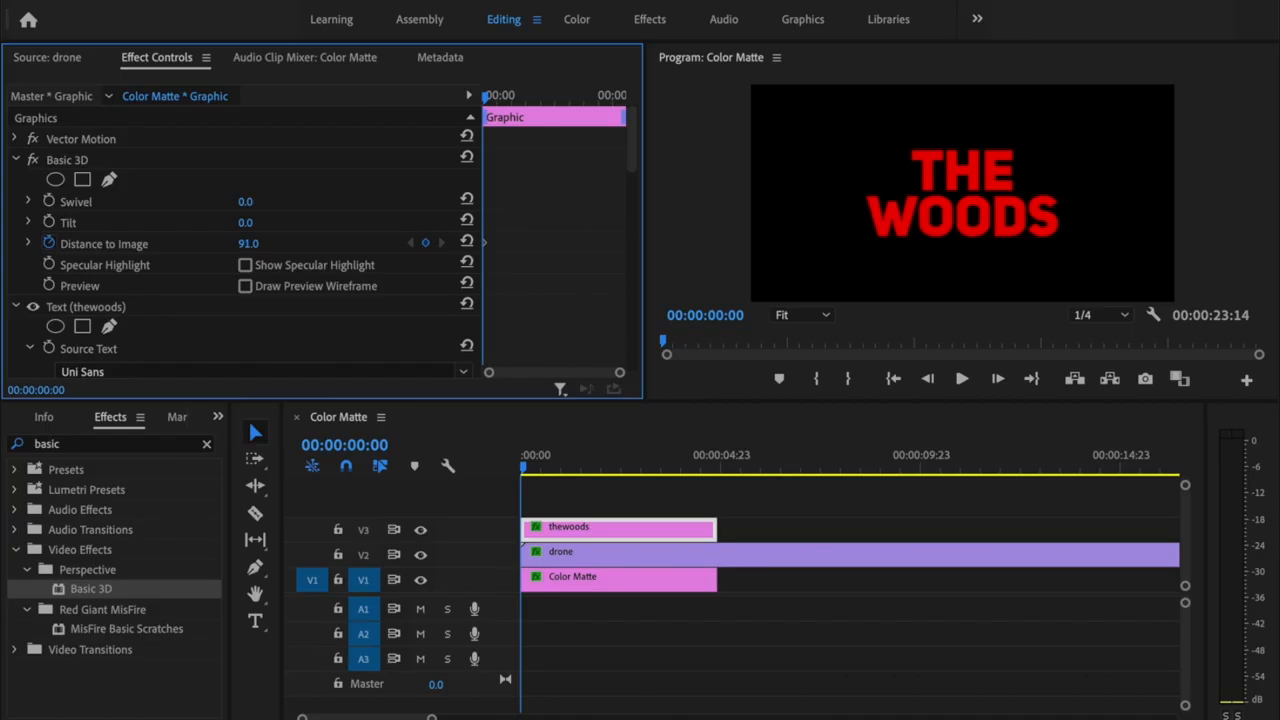
left_click(529, 468)
left_click_drag(535, 472, 641, 472)
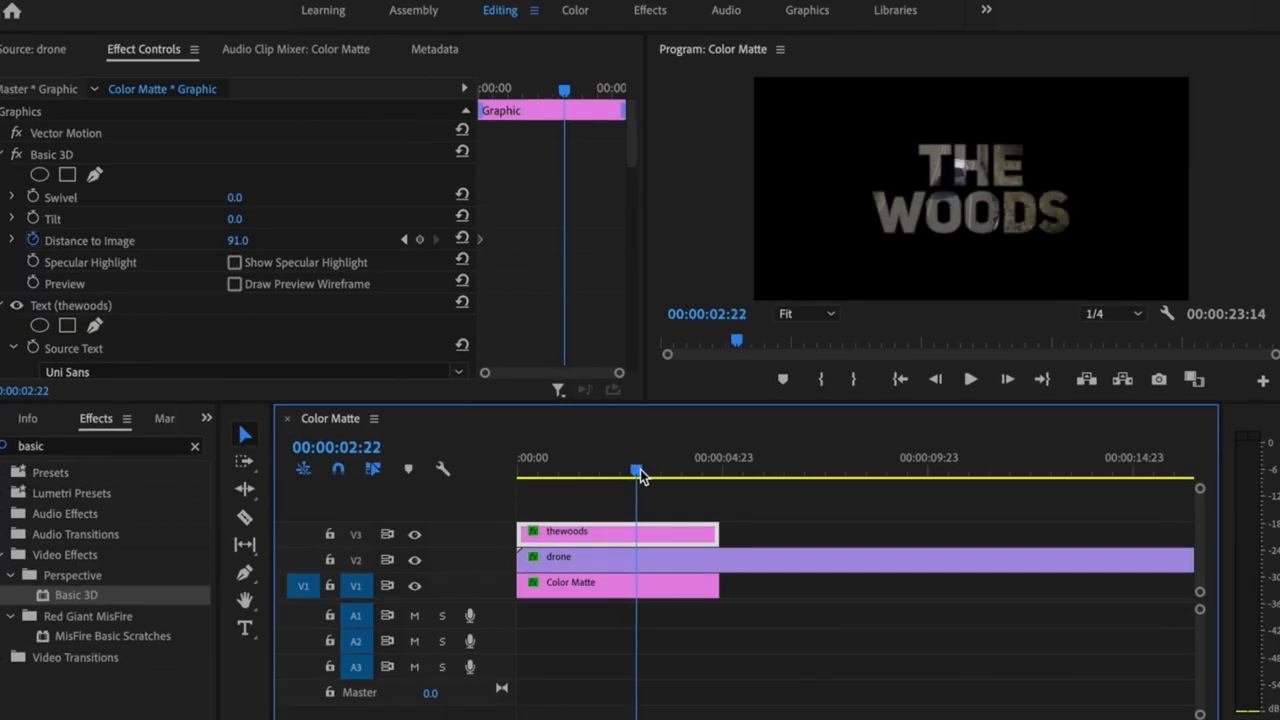
left_click(525, 250)
left_click_drag(237, 240, 62, 240)
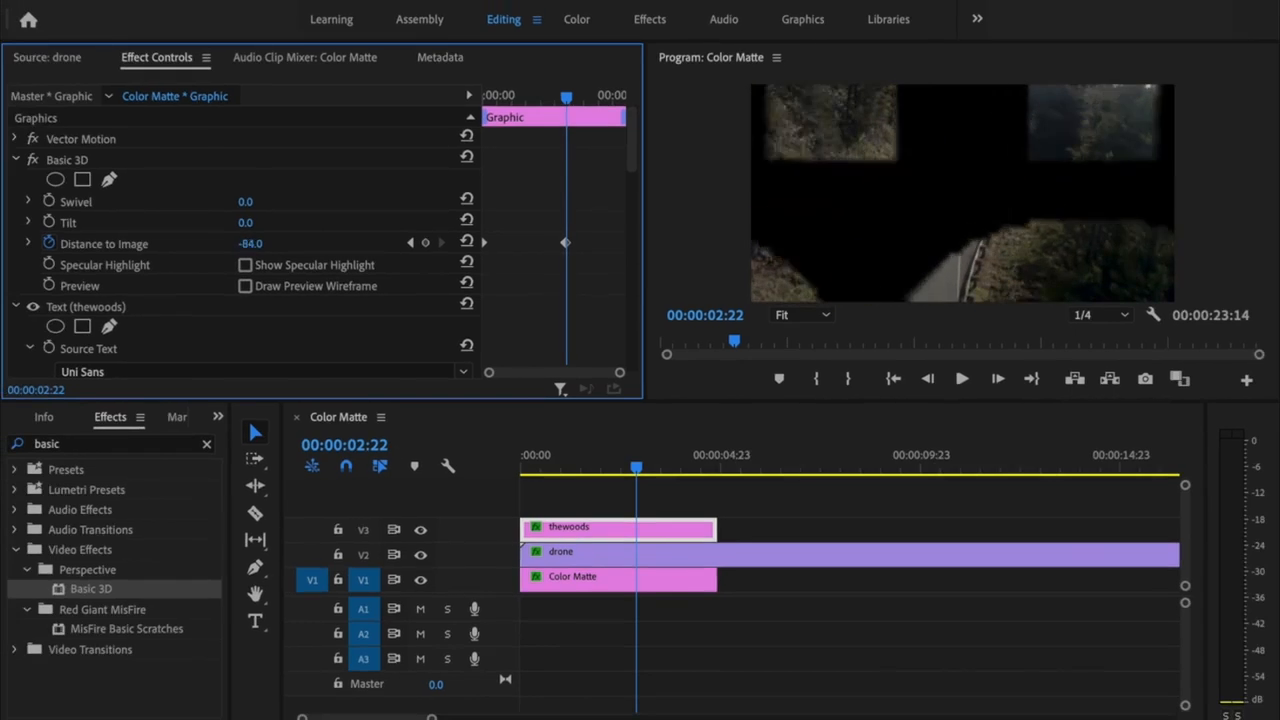
Step: At 00:00:02:22, set the text's vertical position to 6.5 and lower Distance to Image to -95.0 so the footage fills the frame
left_click_drag(633, 147, 633, 276)
left_click_drag(296, 221, 442, 221)
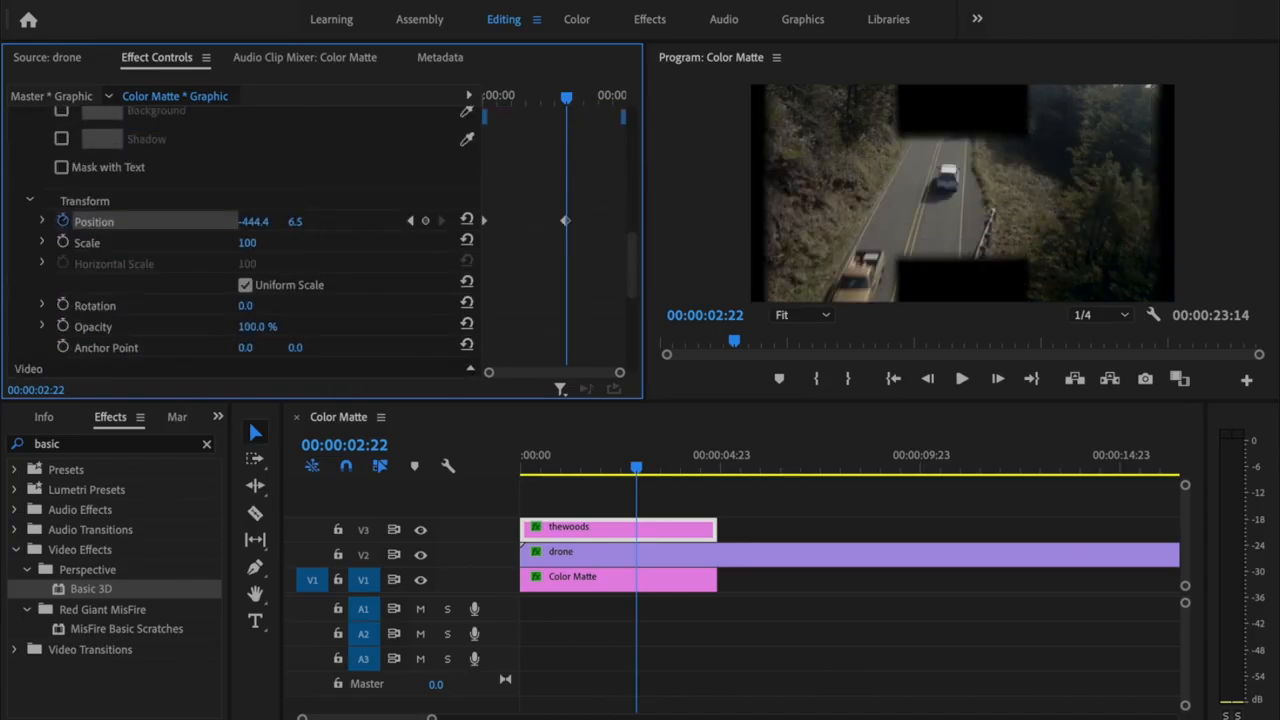
scroll(369, 225, "up", 8)
left_click_drag(272, 227, 266, 227)
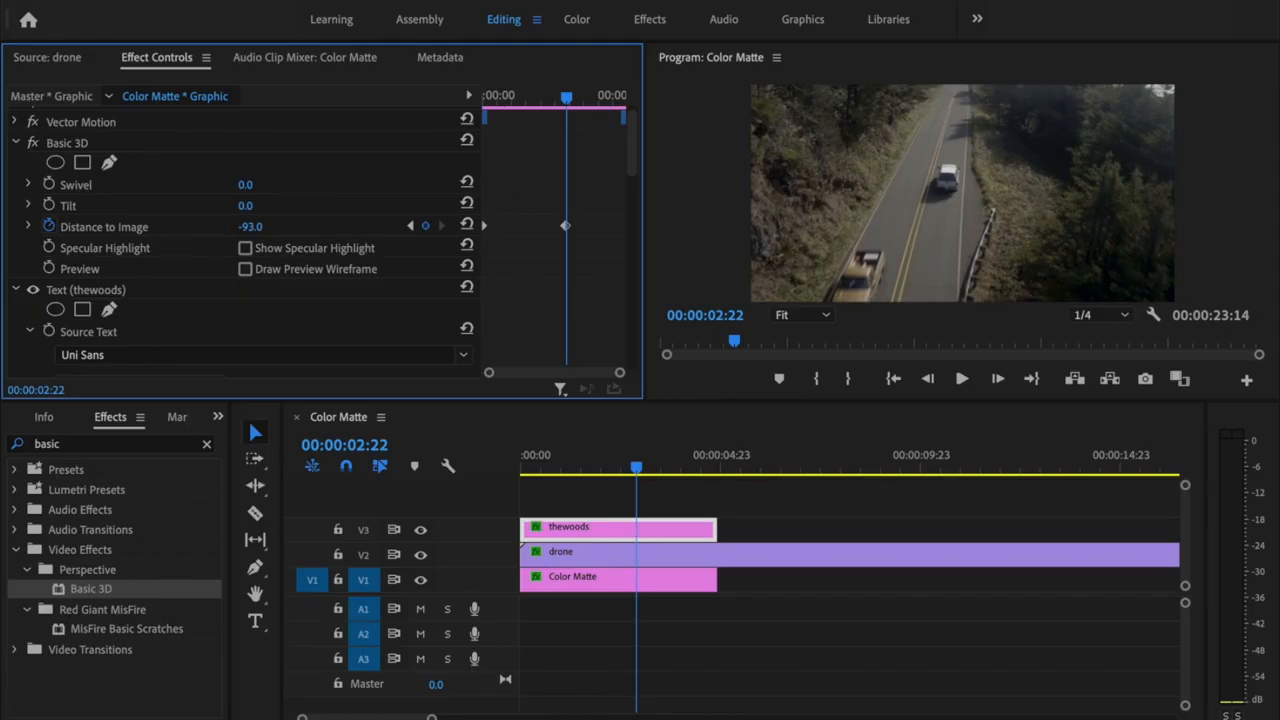
Step: Play back the zoom-through title animation from the start of the sequence
left_click(893, 379)
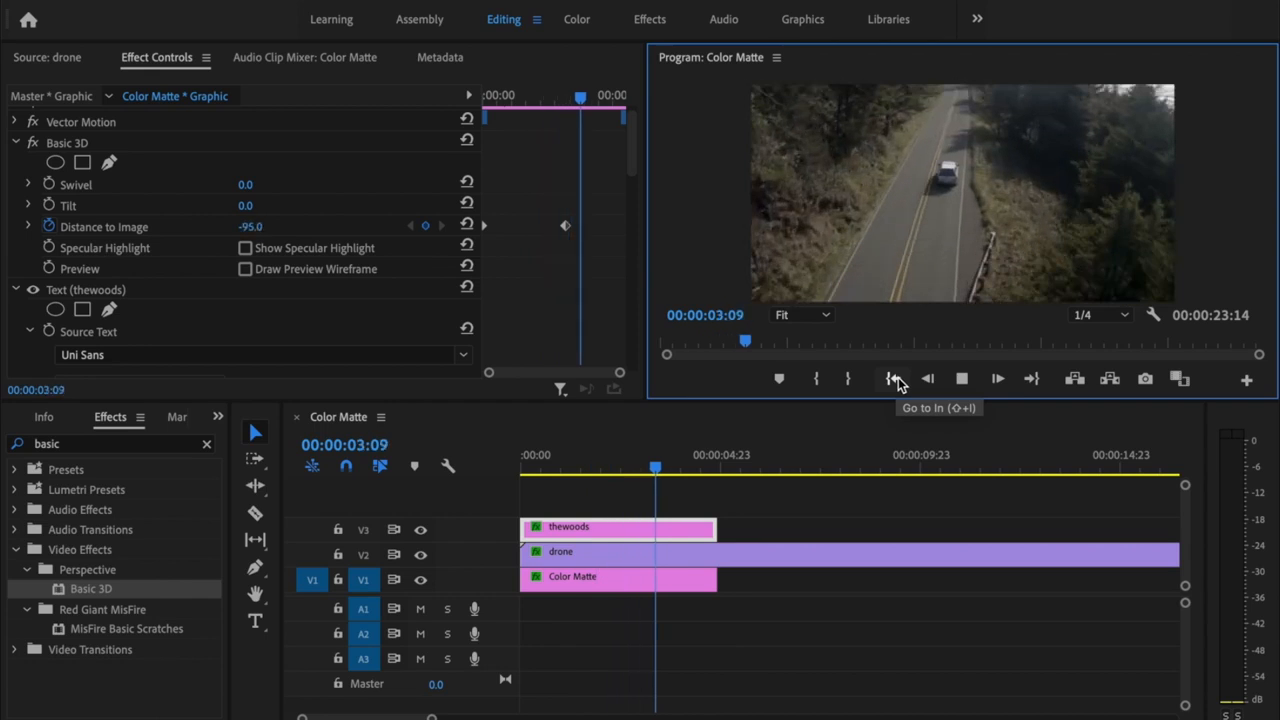
key("space")
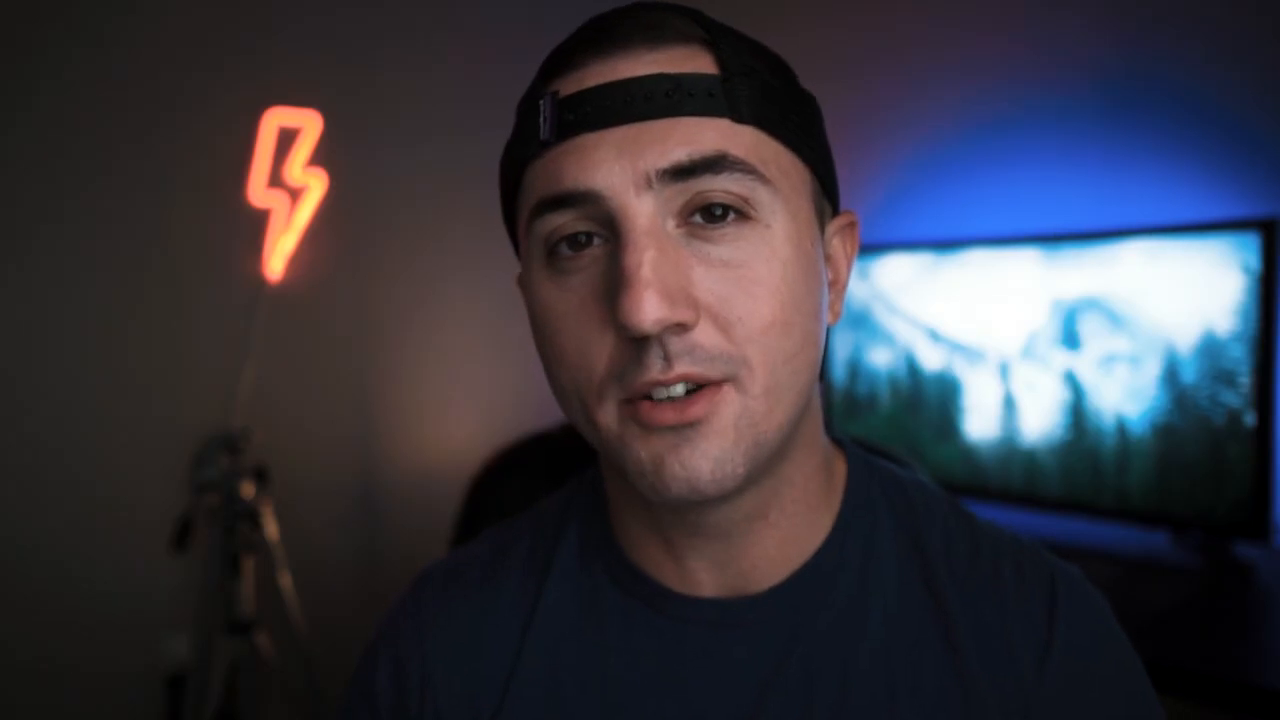